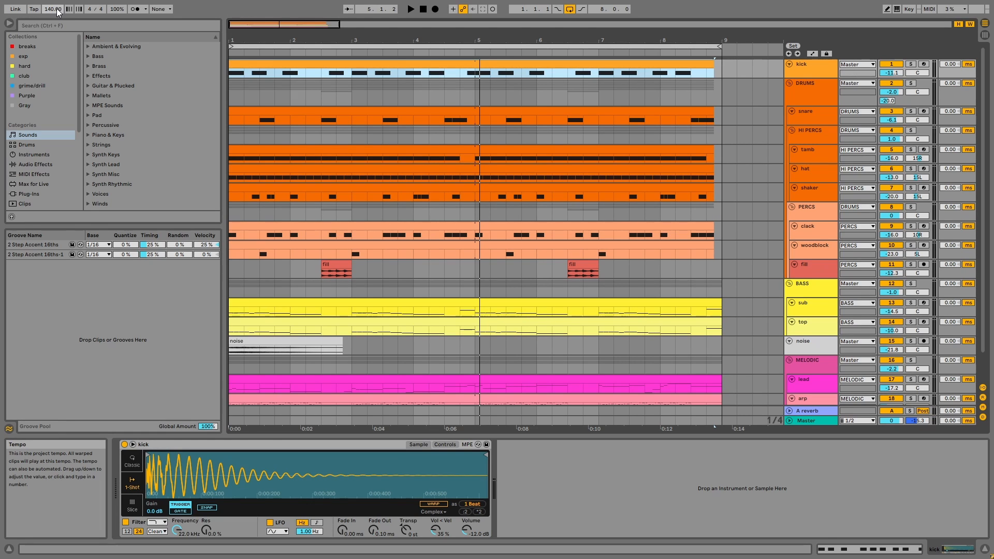
- Audition the kick track in solo and view the notes of its MIDI clip before returning to the arrangement
click(913, 64)
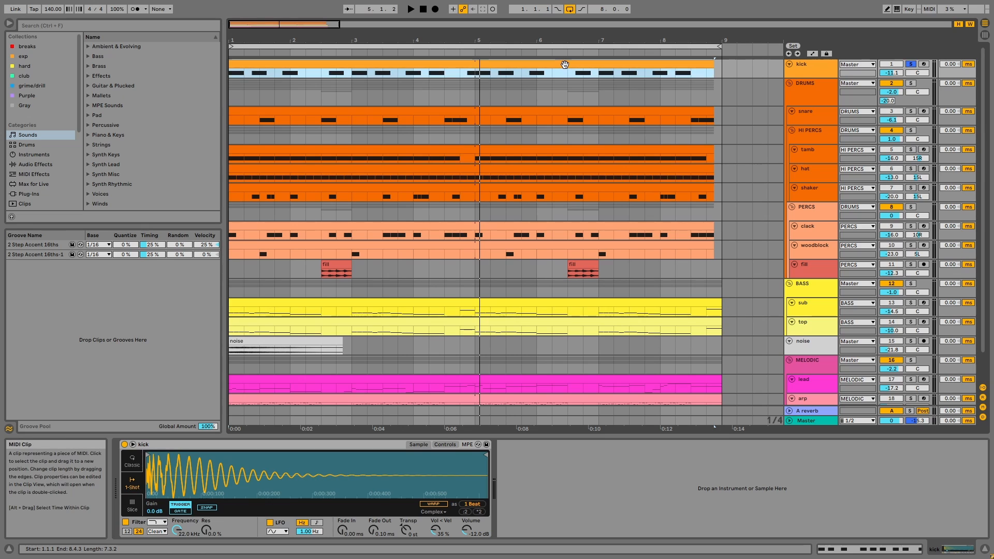
key(space)
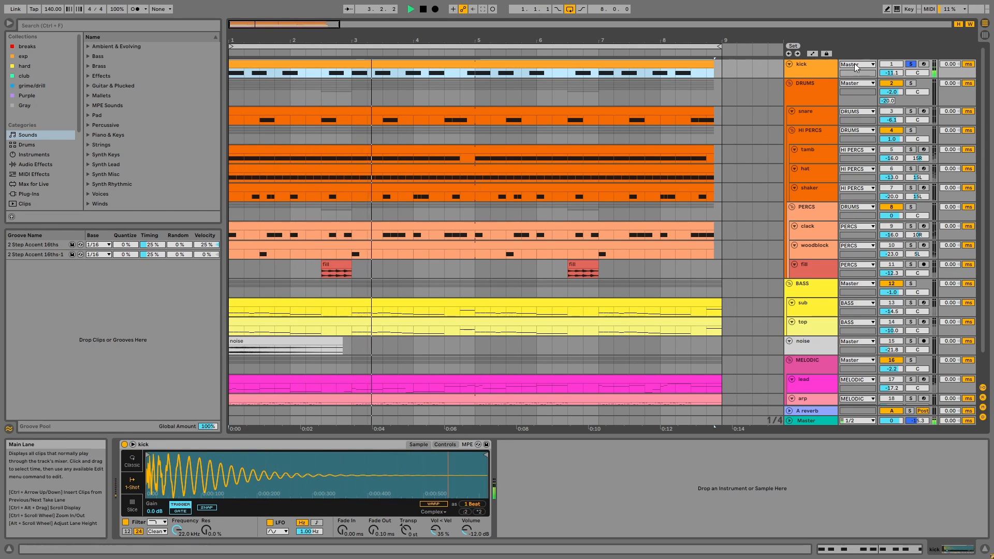
double_click(655, 67)
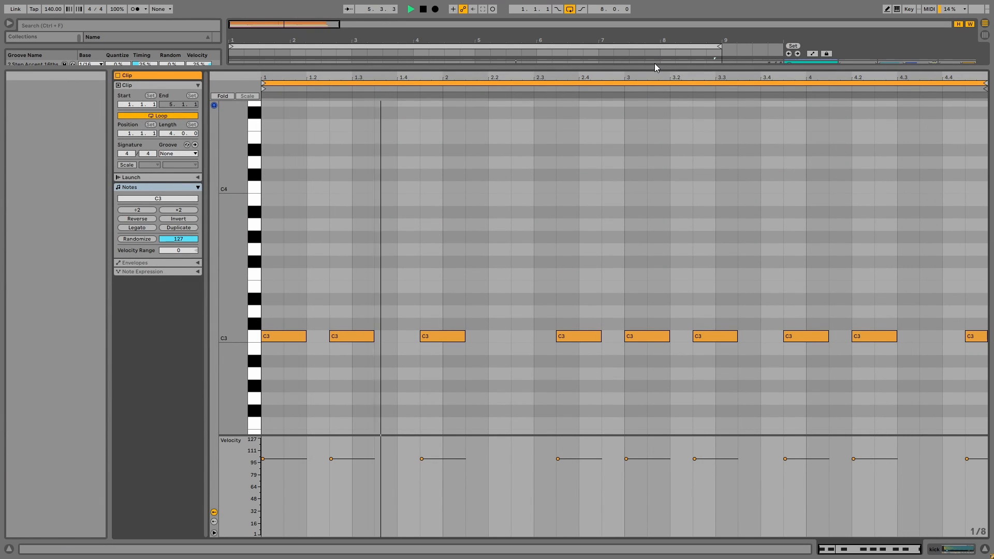
double_click(655, 63)
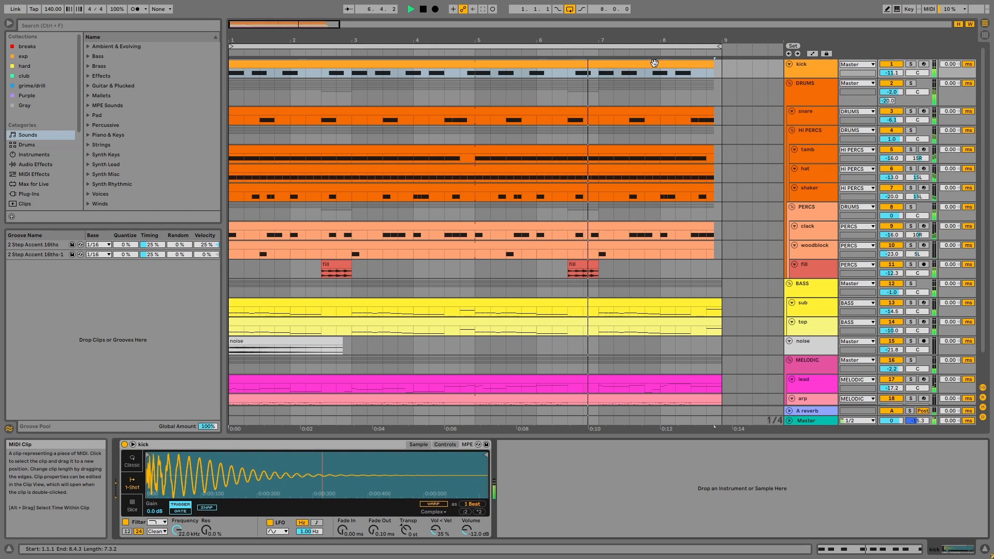
- Audition the DRUMS group on its own by soloing it during playback
click(834, 81)
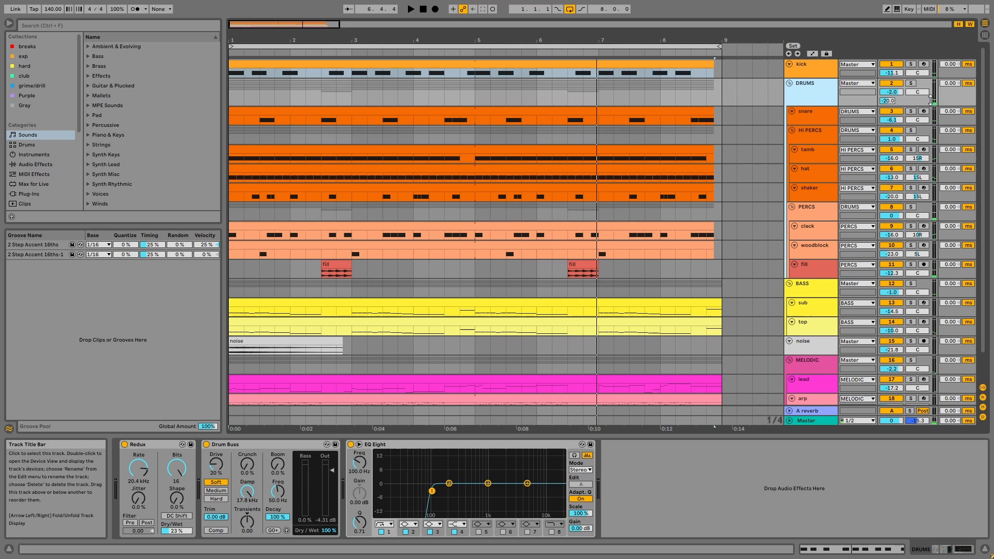
click(911, 83)
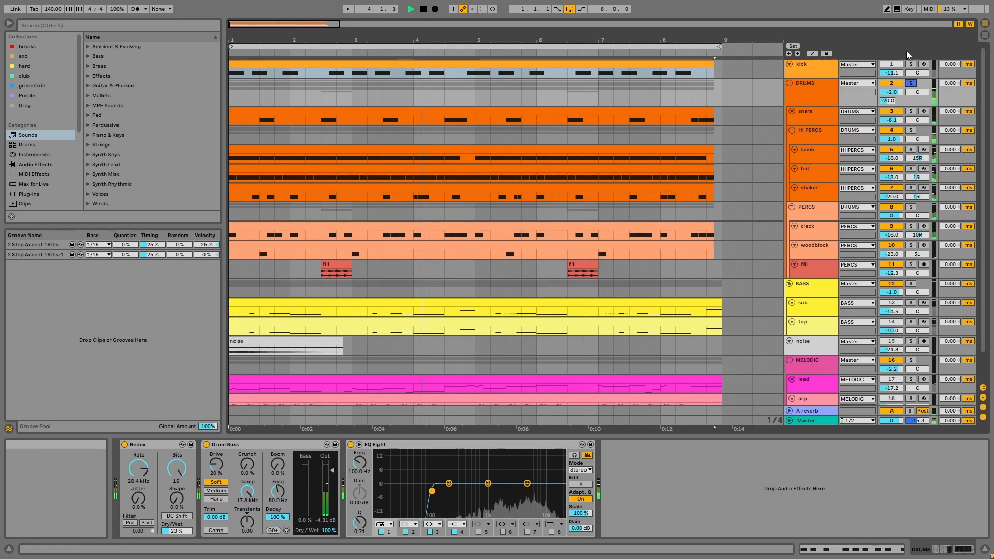
key(space)
- Solo the snare track and play its clip
click(913, 112)
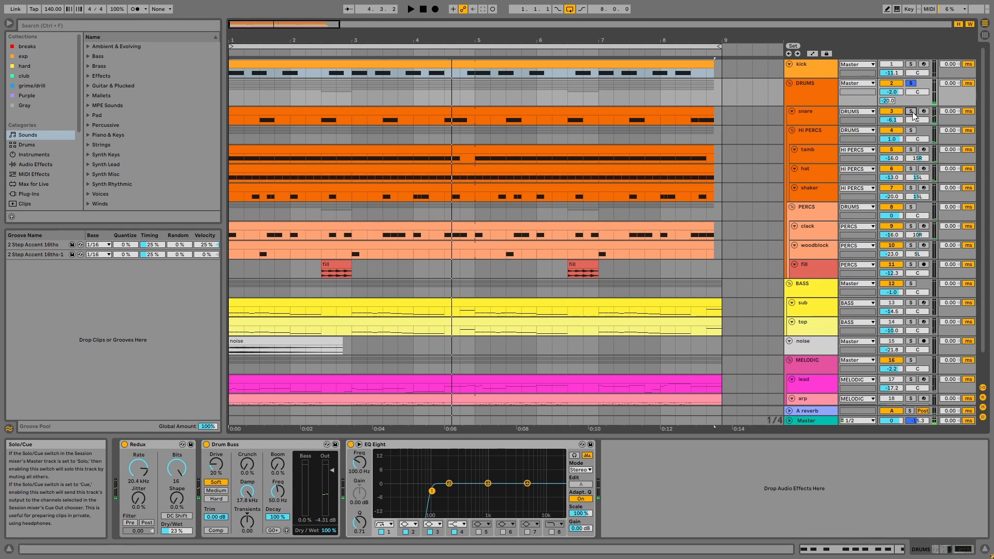
click(618, 110)
key(space)
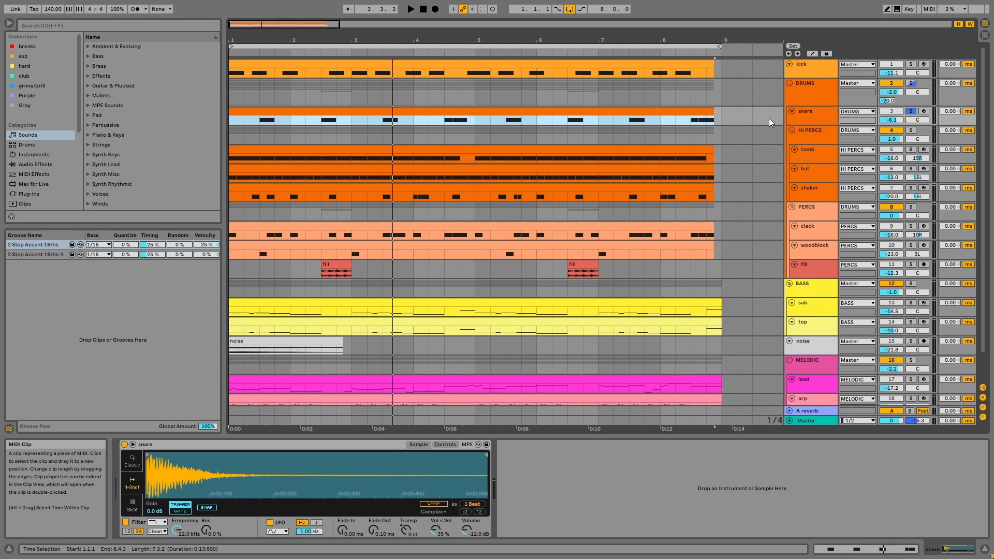
- Solo the HI PERCS group and play it from the start of the tamb clip
click(803, 132)
click(914, 129)
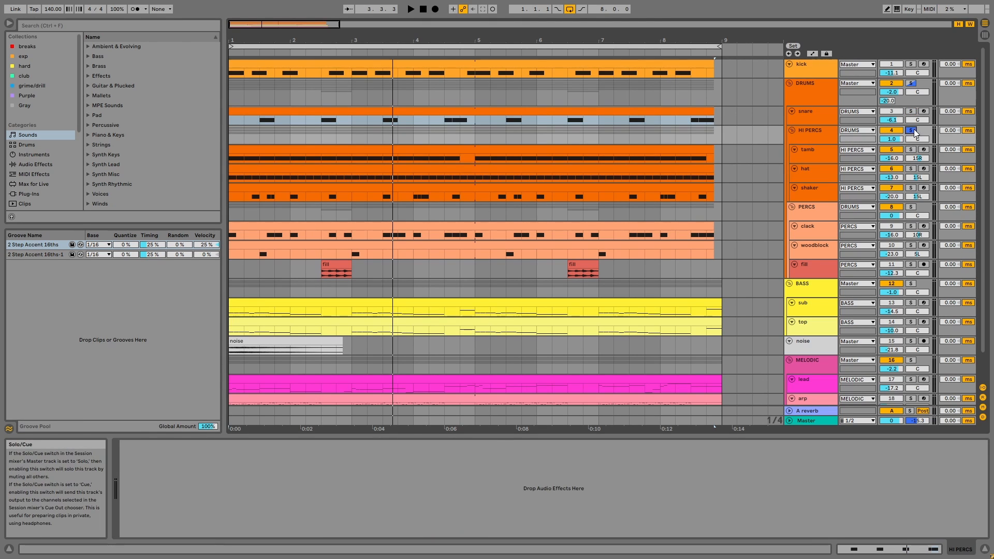
click(638, 149)
key(space)
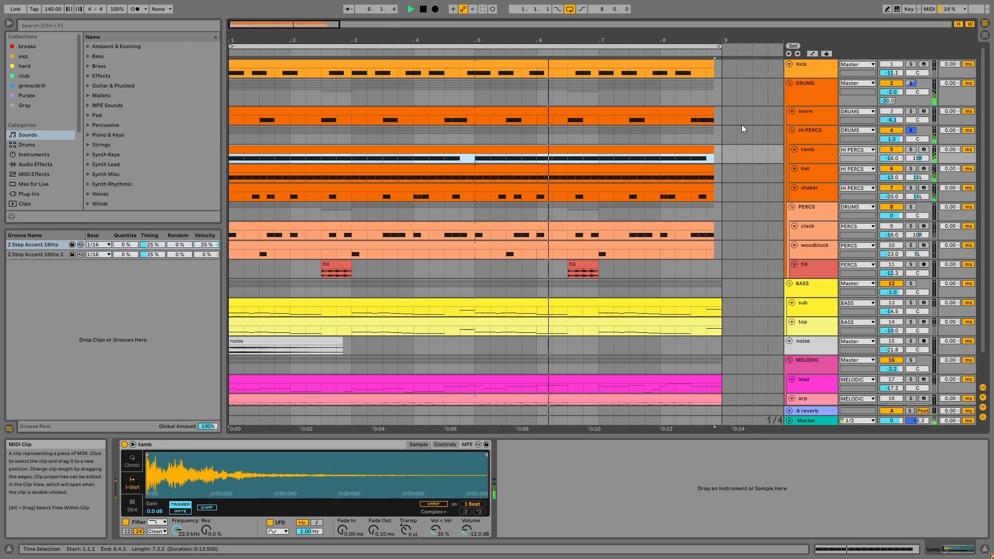
- Solo the tamb, hat and shaker tracks in turn, return the solo to the HI PERCS group and view the shaker's sampler
click(911, 149)
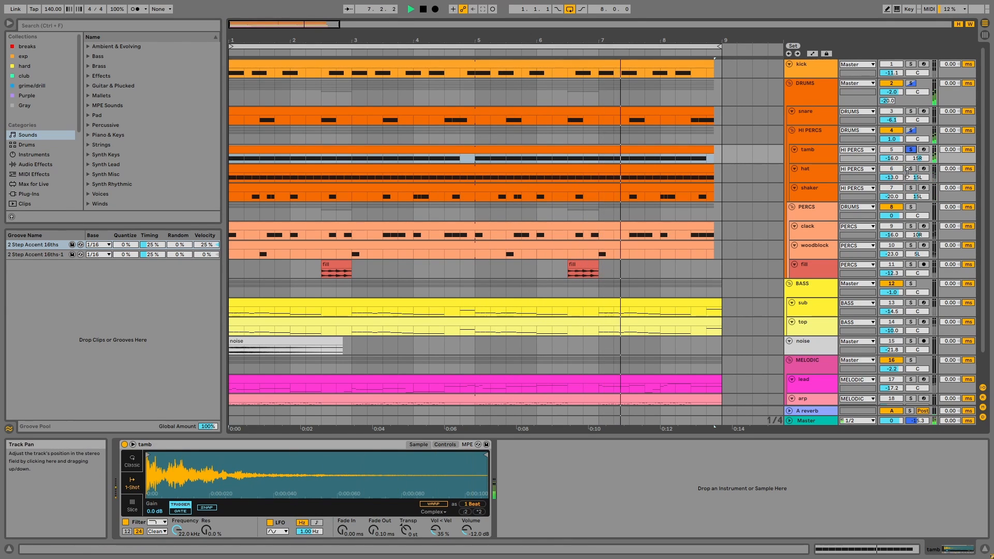
click(910, 169)
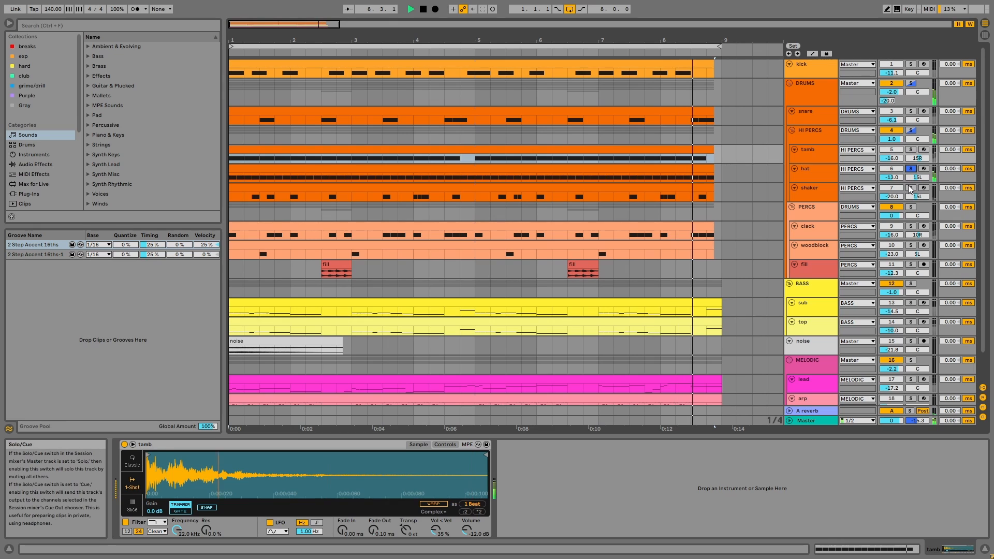
click(910, 188)
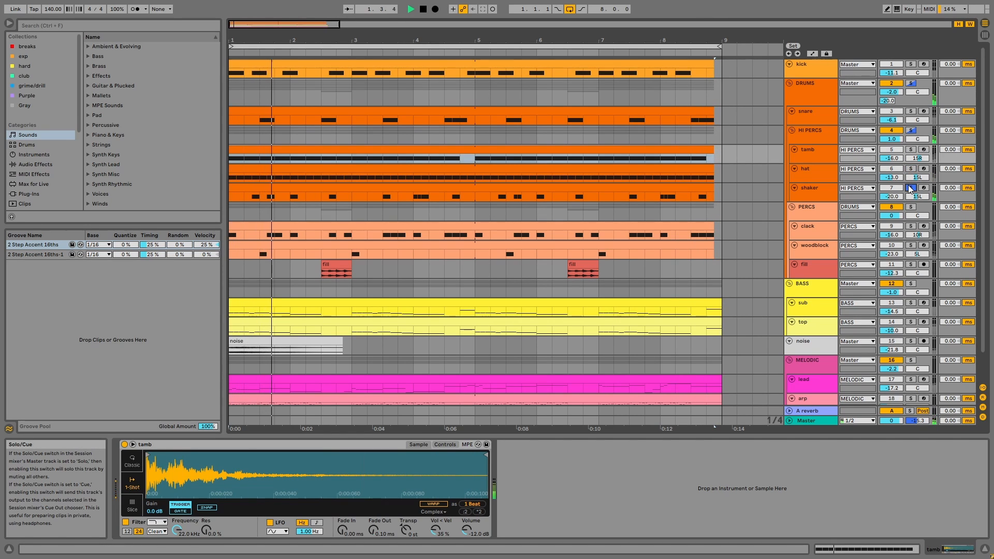
click(913, 130)
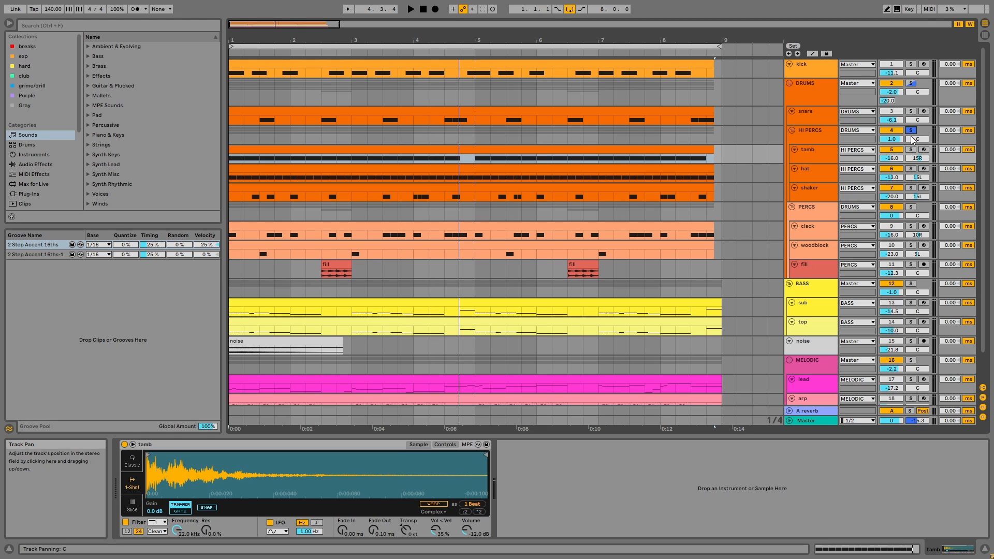
click(825, 194)
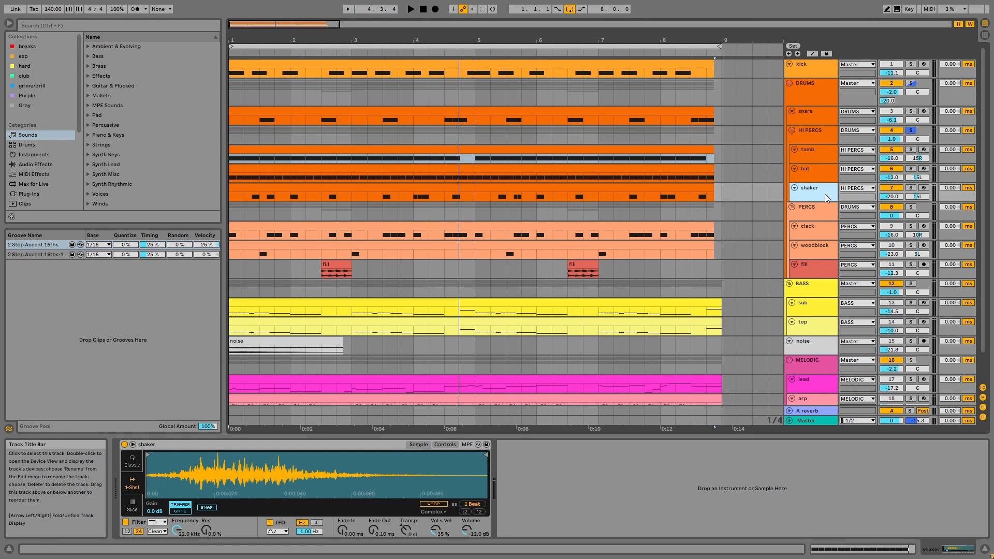
- Solo the PERCS group, play it from the clack clip and select the clack and woodblock clips together
click(911, 207)
click(632, 227)
key(space)
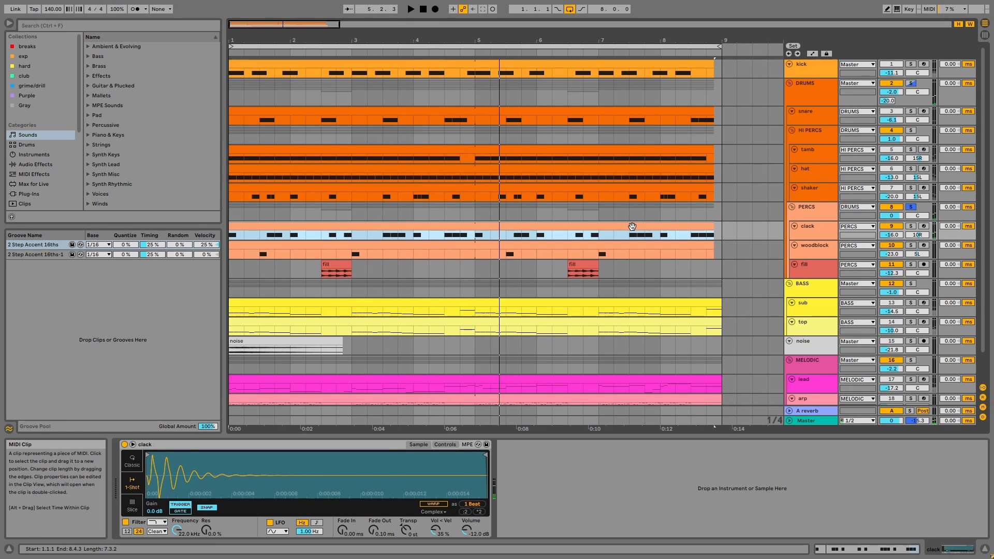
click(635, 244)
shift+click(635, 229)
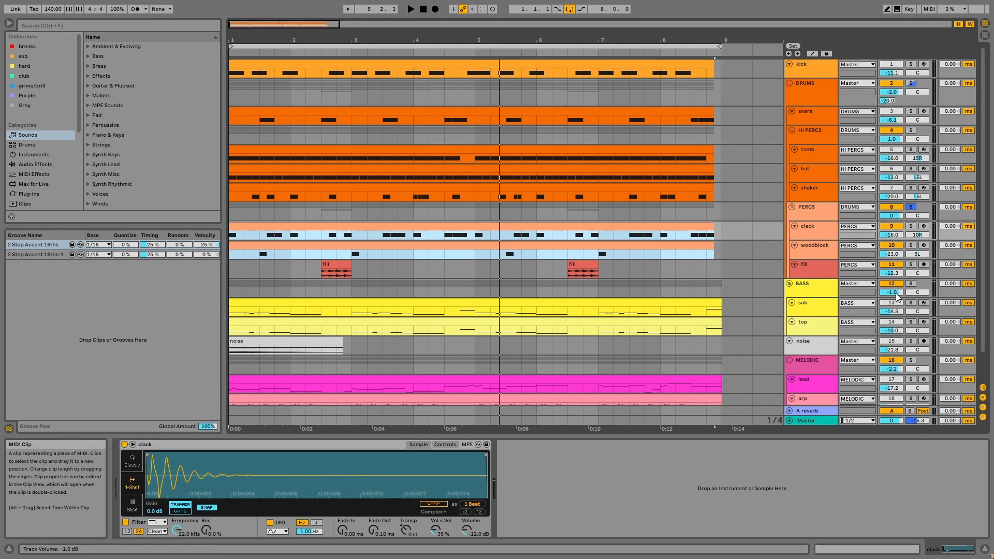
- Examine the fill track's effect chain: Channel EQ, Redux, the Empty Club reverb and Gate
click(806, 272)
click(340, 269)
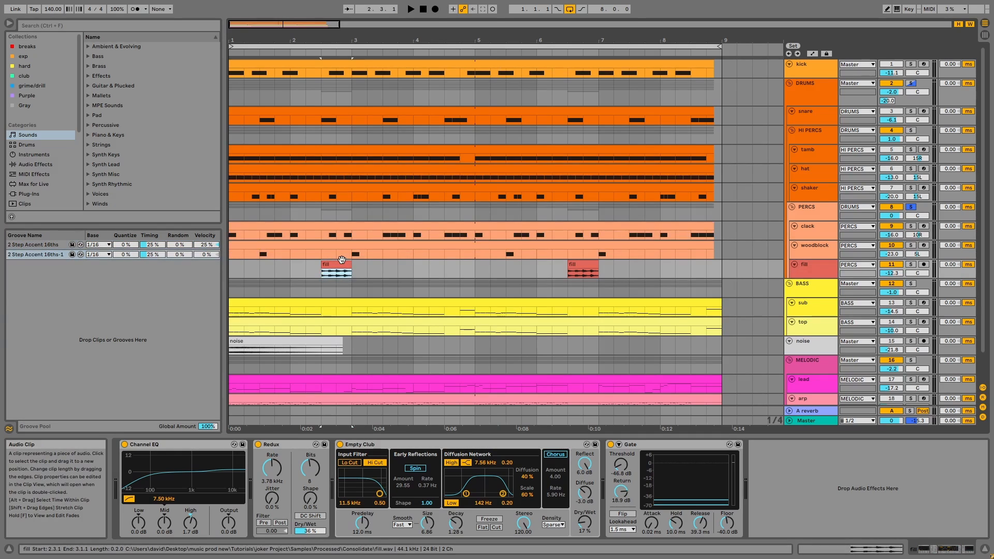
click(185, 445)
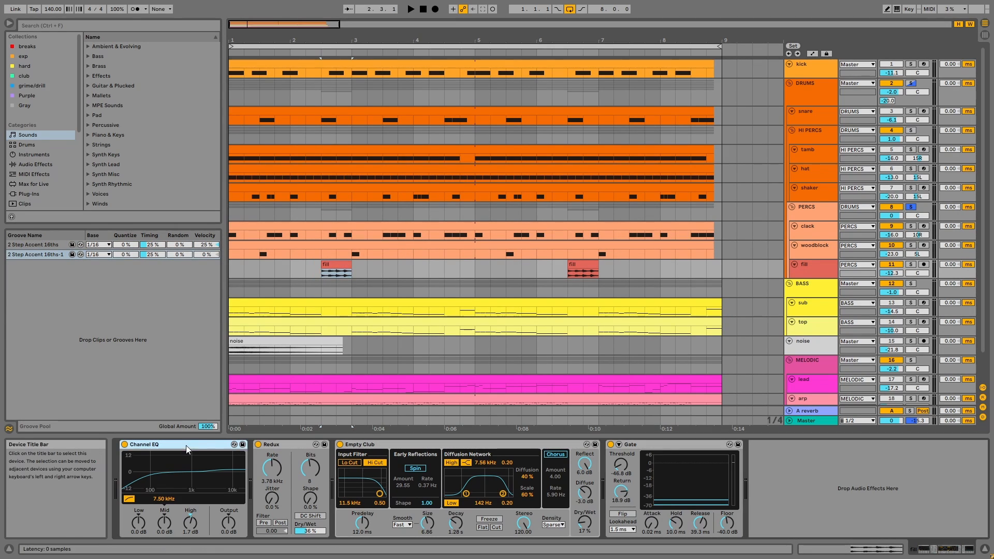
click(290, 447)
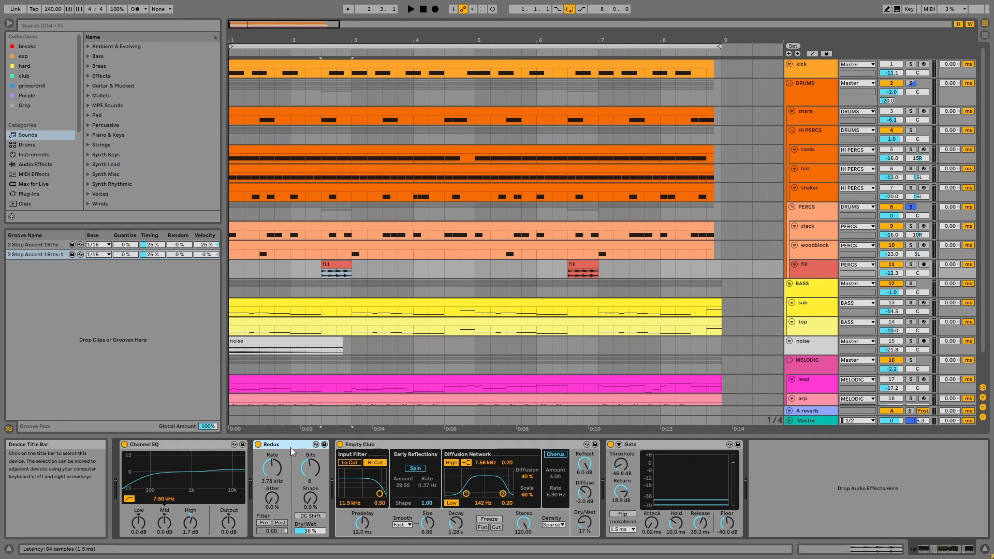
click(413, 444)
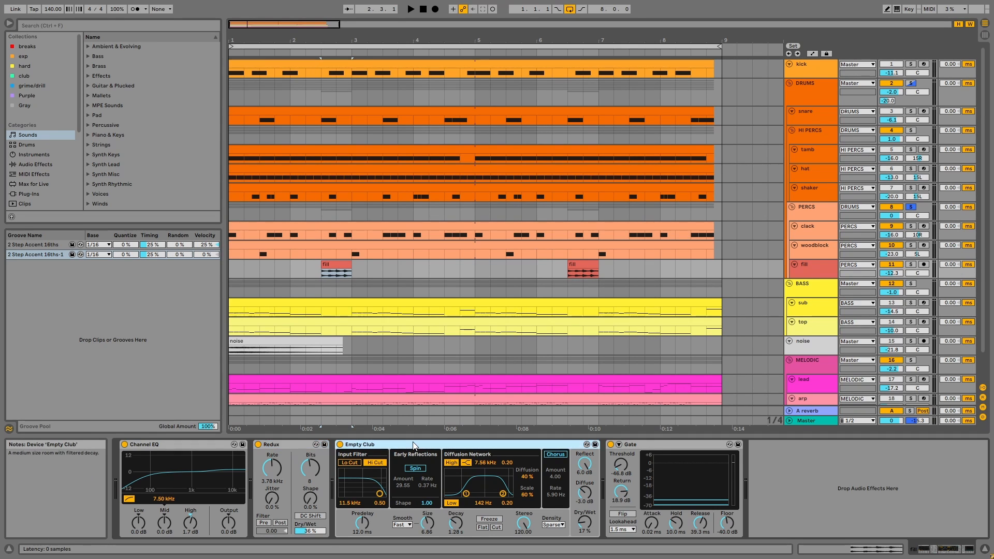
click(663, 444)
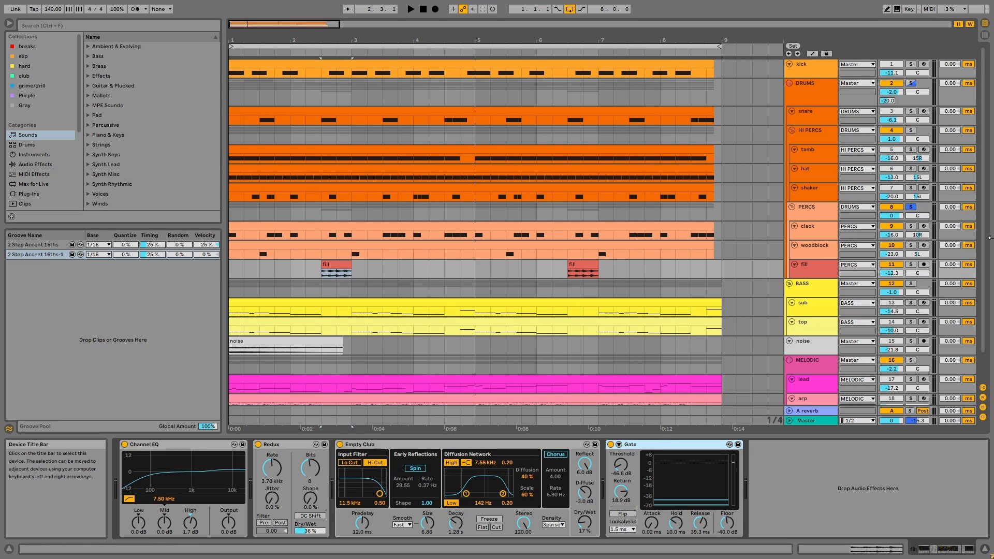
- Solo the fill track and play its first clip, comparing the sound with the Gate off and on
click(910, 265)
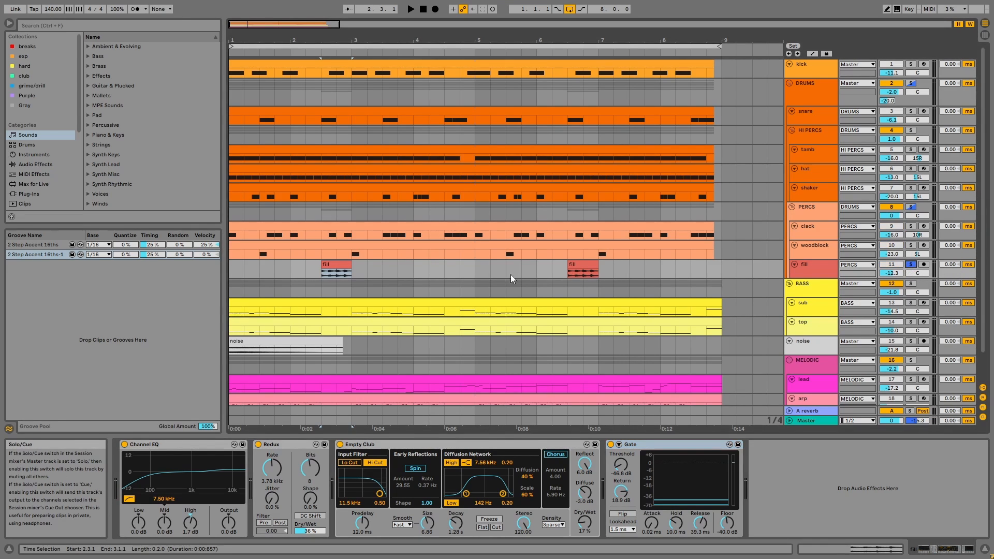
click(326, 271)
key(space)
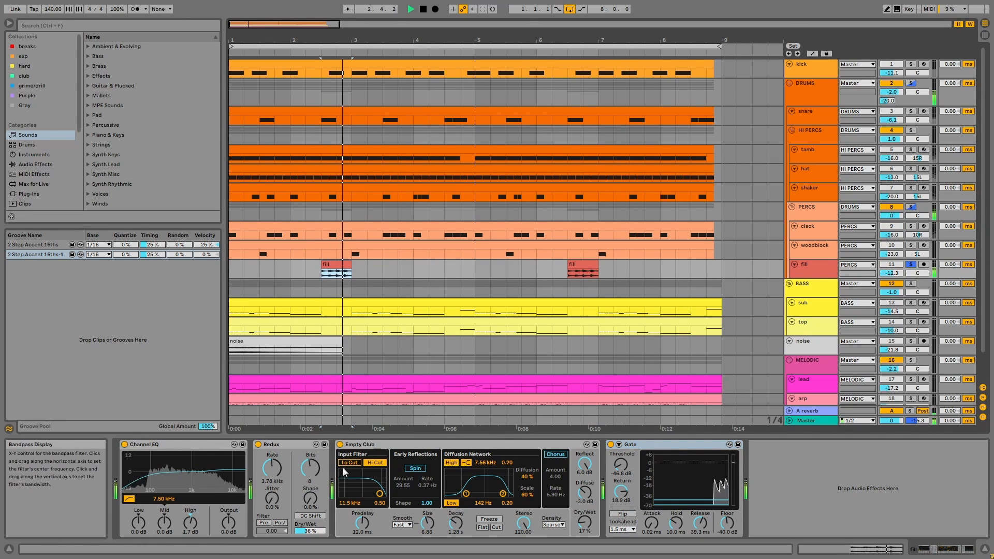
click(611, 444)
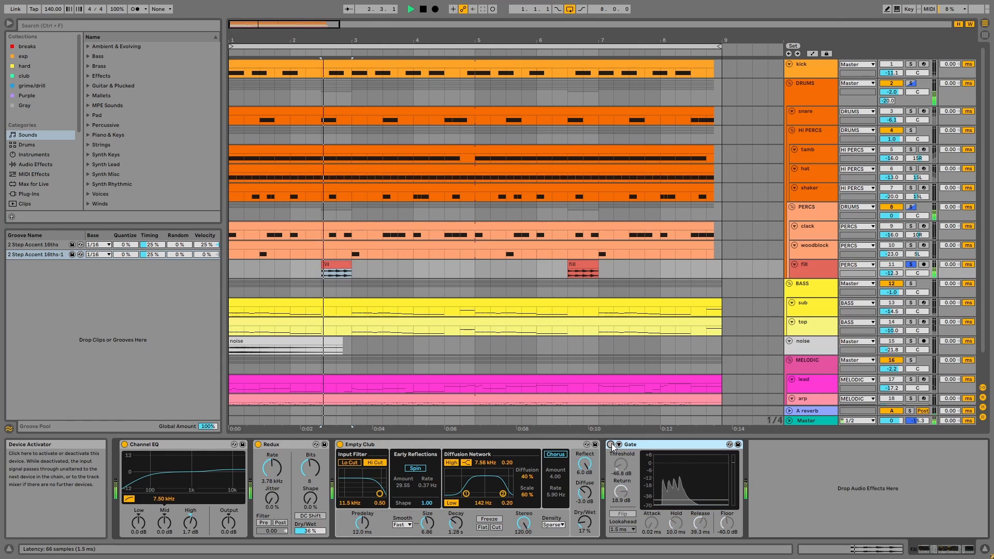
click(611, 444)
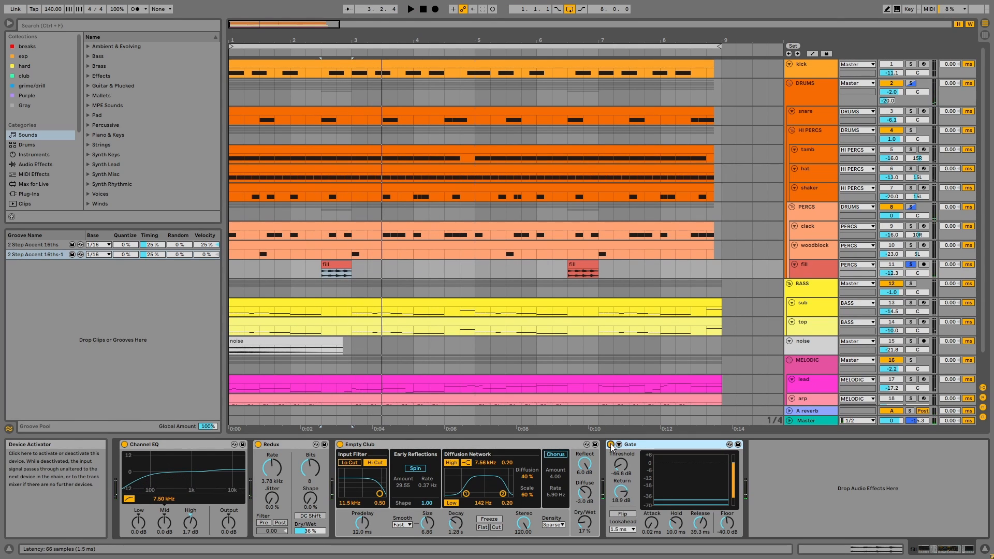
- Bypass the Empty Club reverb and the Gate and play the fill dry
click(340, 445)
click(611, 444)
key(space)
key(space)
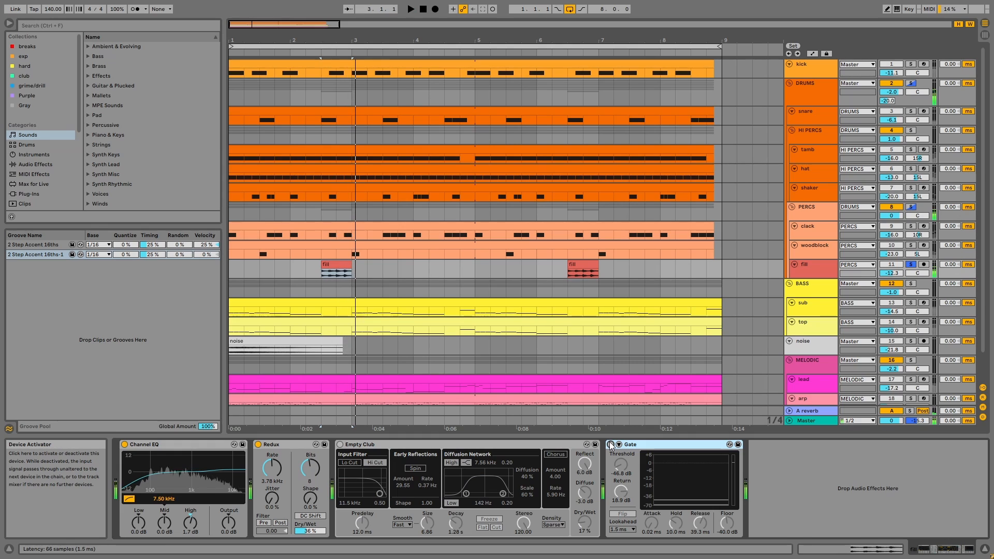
- Undo the reverb and Gate bypasses and play the fill through its full effect chain
key(ctrl+z)
key(ctrl+z)
key(space)
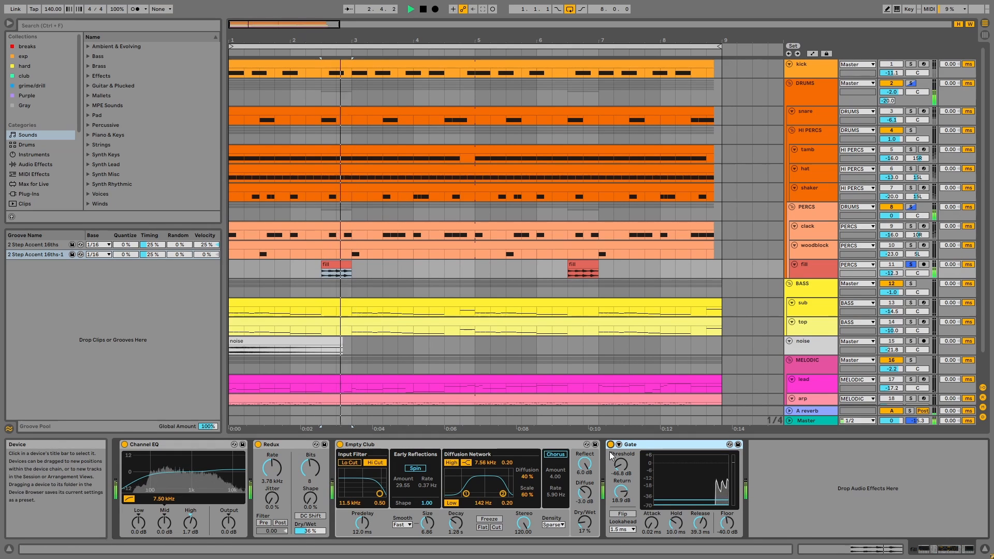
key(space)
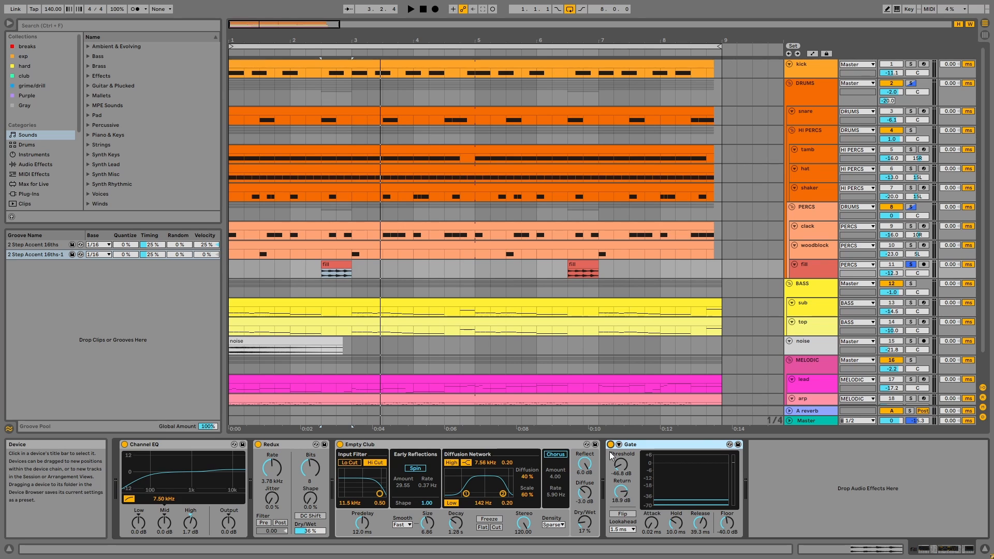
- Examine the 2 Step Accent 16ths grooves in relation to the drum clips, selecting the clips from snare through fill and the first fill clip
click(35, 244)
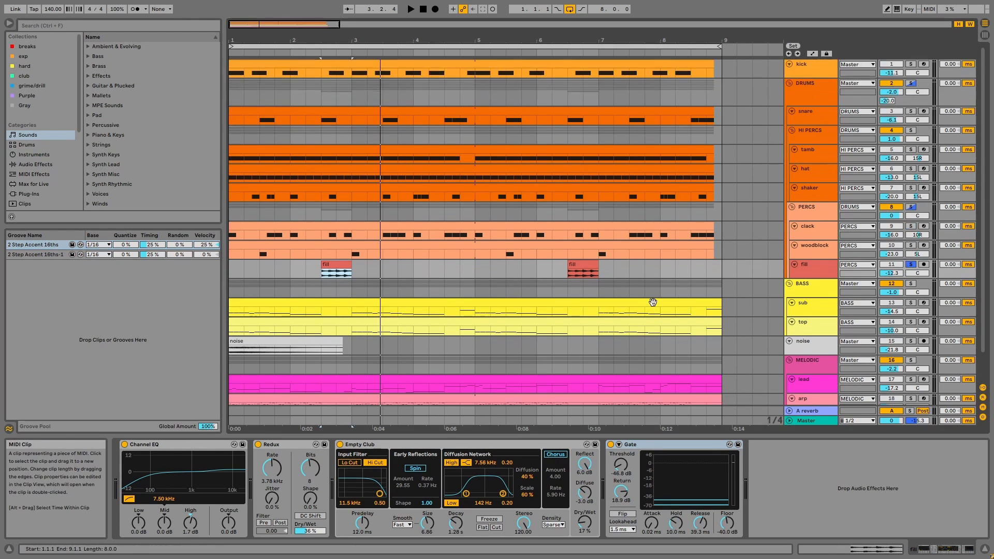
drag(735, 290, 227, 112)
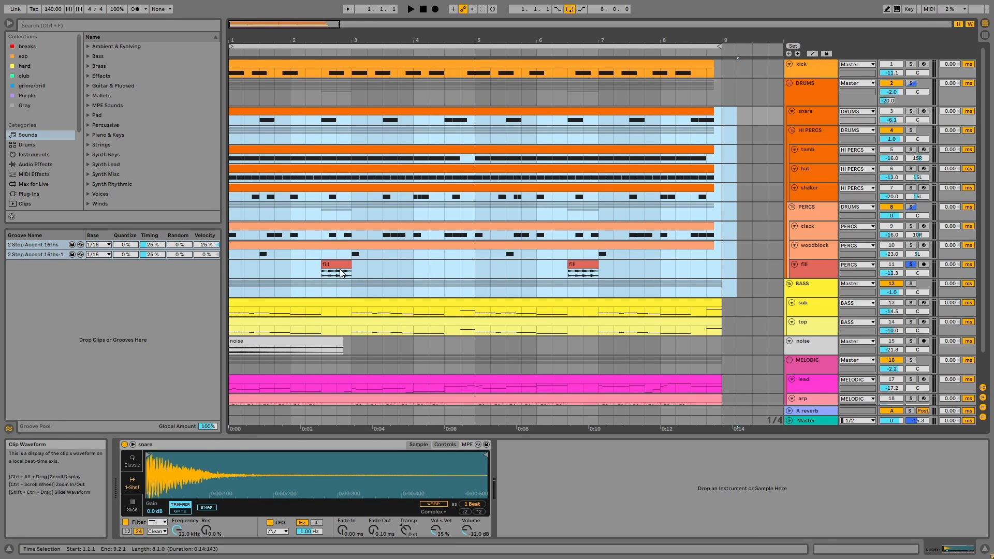
click(339, 264)
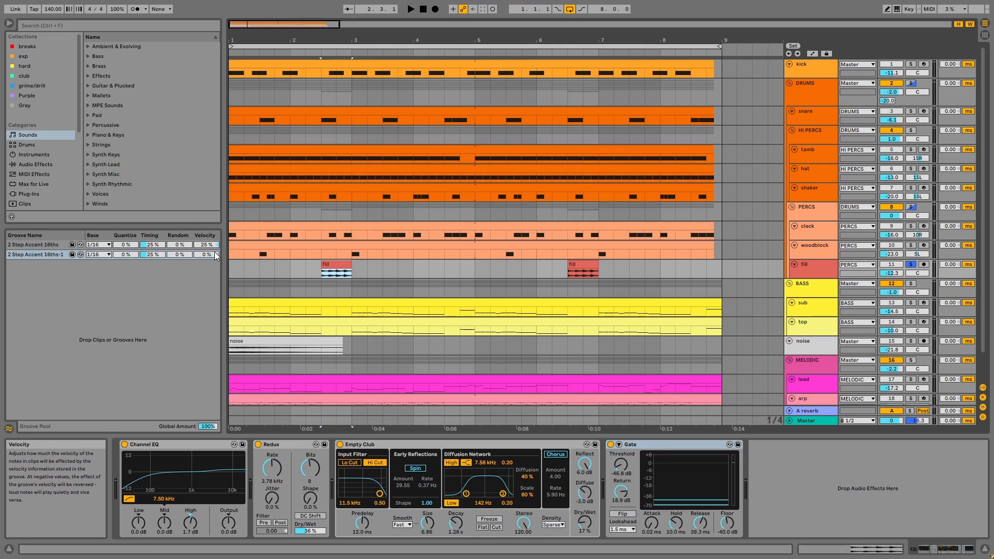
- Examine the DRUMS group's Redux, Drum Buss and EQ Eight effects one after another
scroll(701, 219, down, 1)
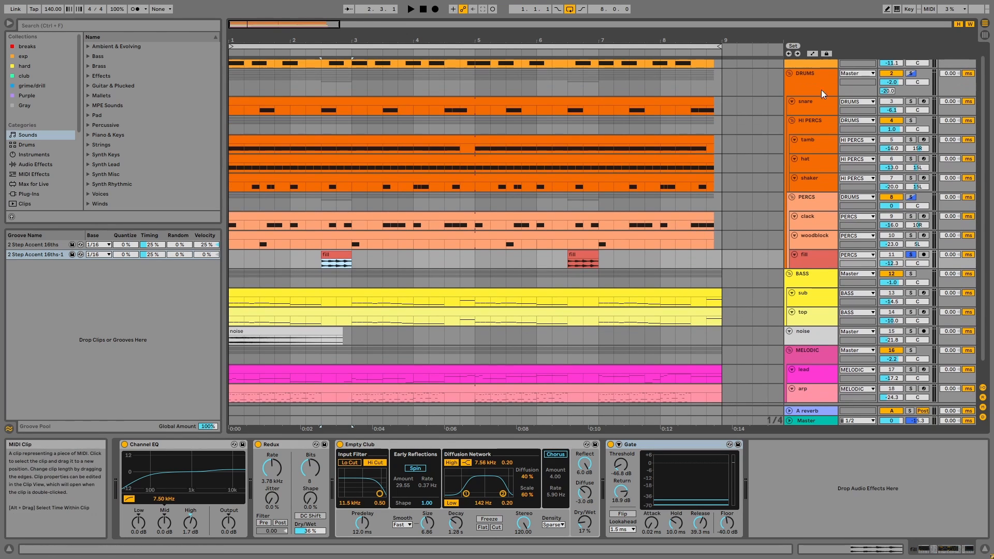
click(831, 75)
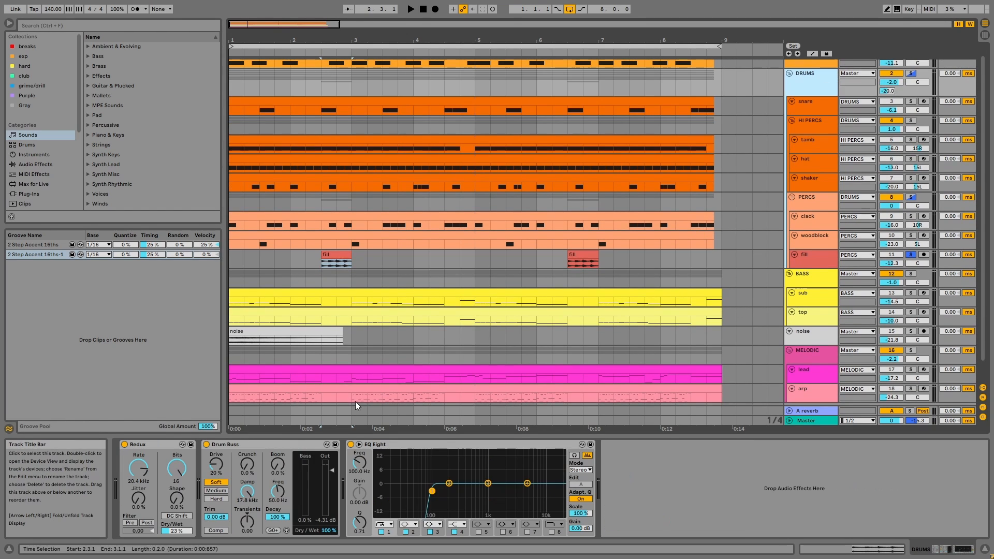
click(152, 445)
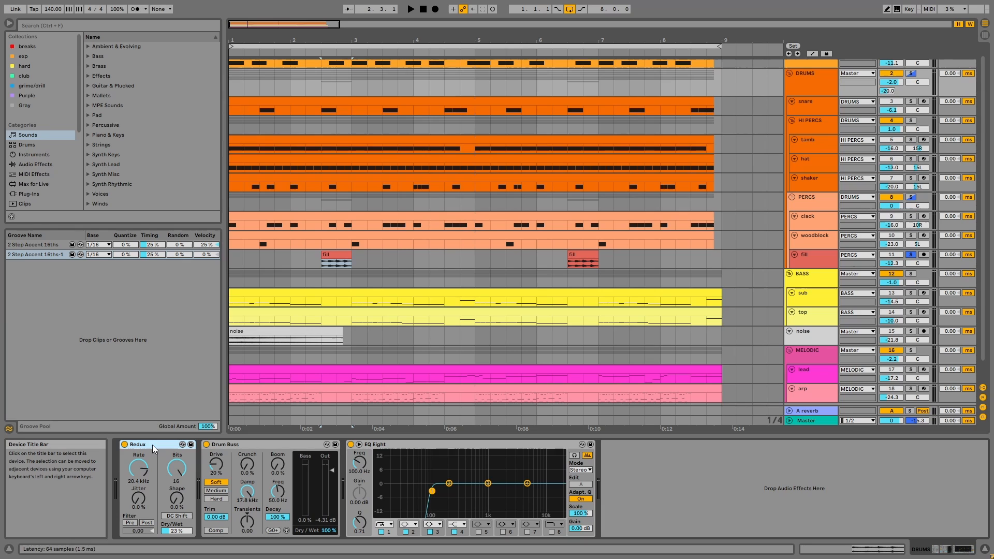
click(278, 446)
click(426, 446)
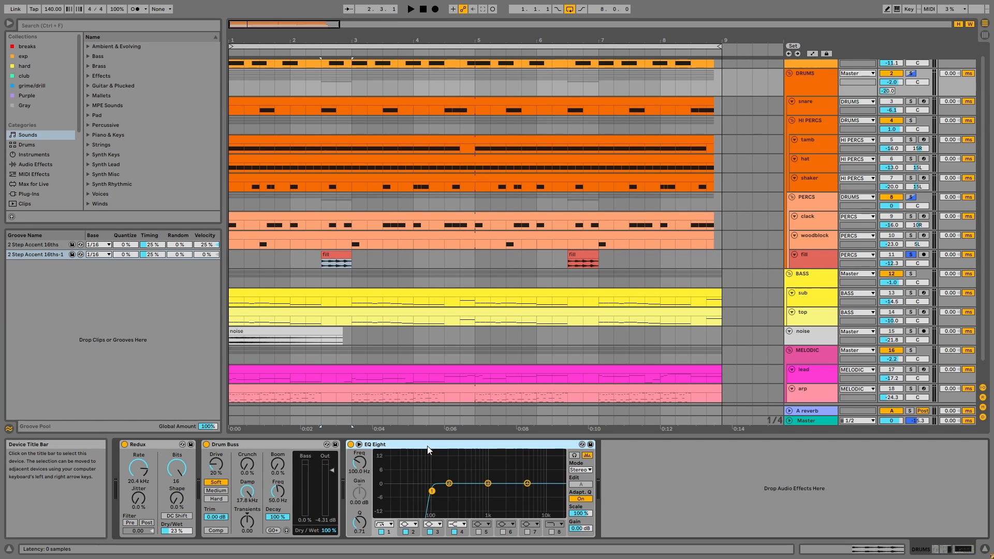
- Solo the DRUMS group and play it, comparing the sound with all three group effects bypassed and active
click(912, 73)
key(space)
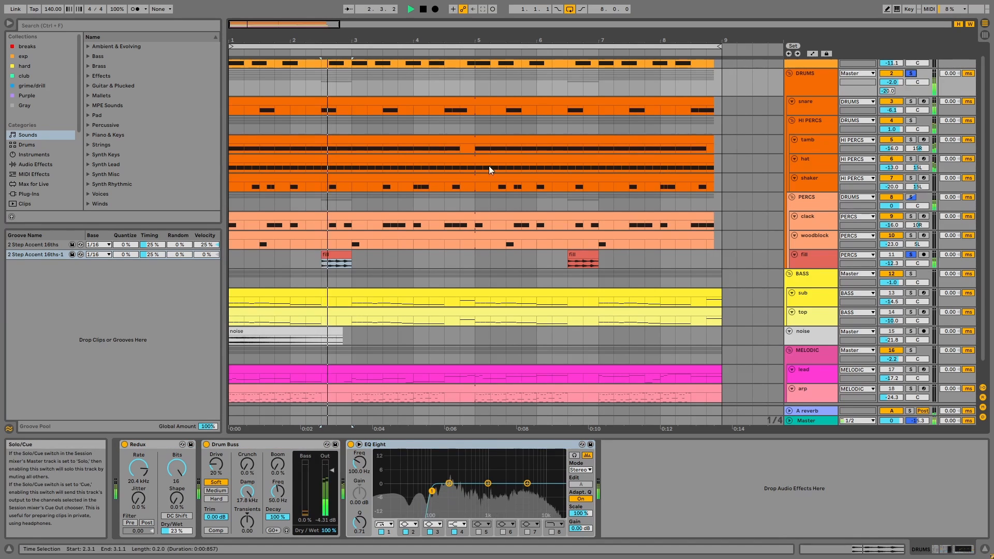
click(280, 445)
key(ctrl+a)
click(350, 445)
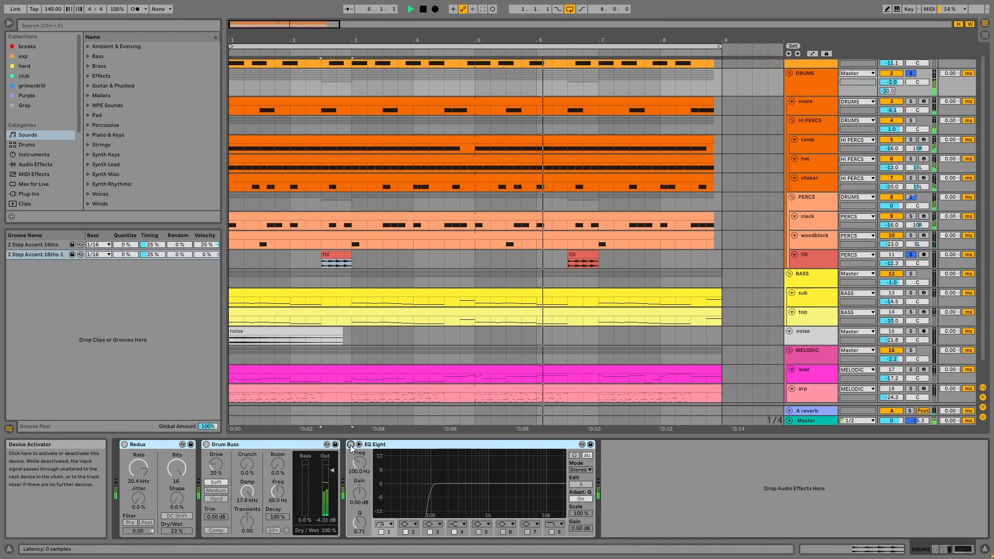
click(351, 445)
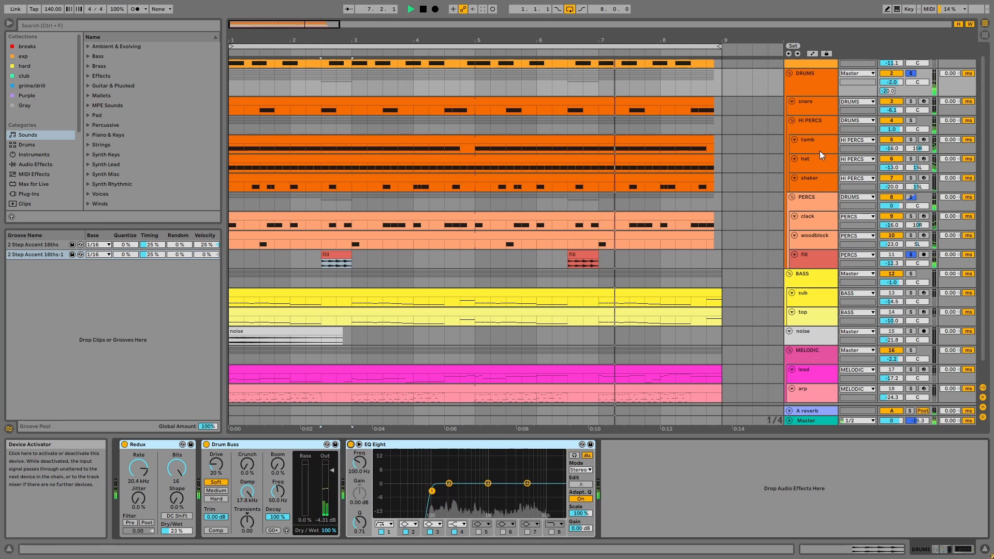
key(space)
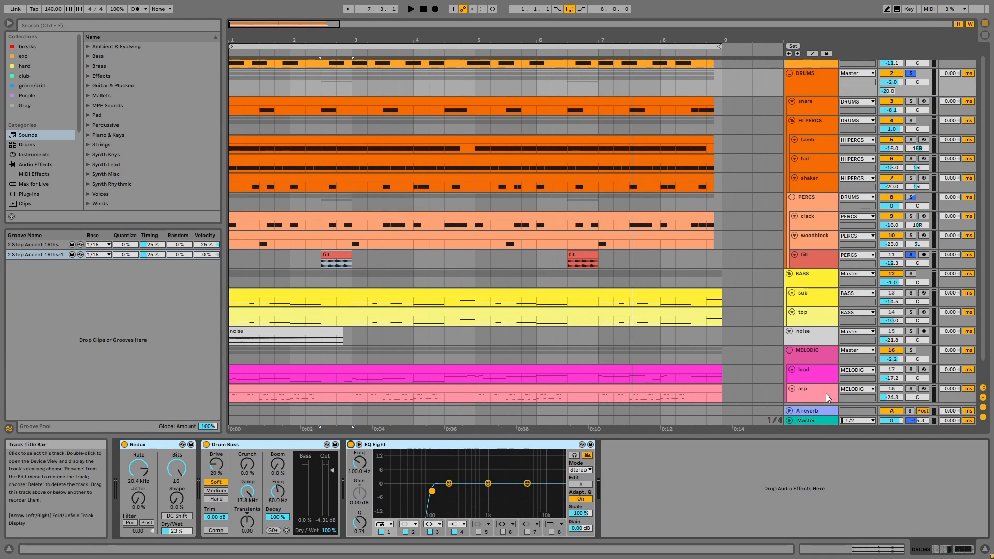
- Examine the device chain of the A reverb return, focusing on its Basement reverb
click(819, 411)
click(410, 444)
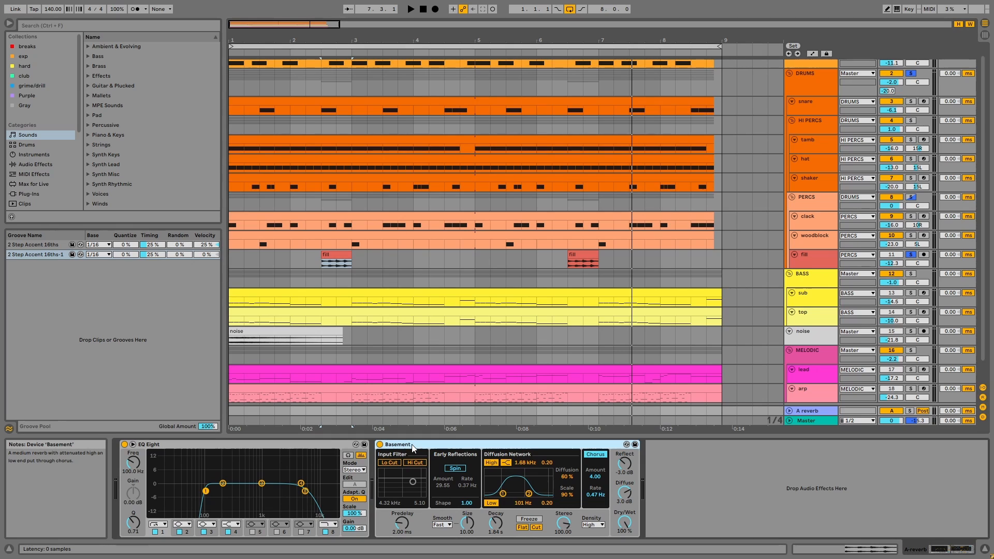
- Solo the BASS group and play the sub and top layers together from the start of the sub clip
click(910, 273)
click(655, 290)
key(space)
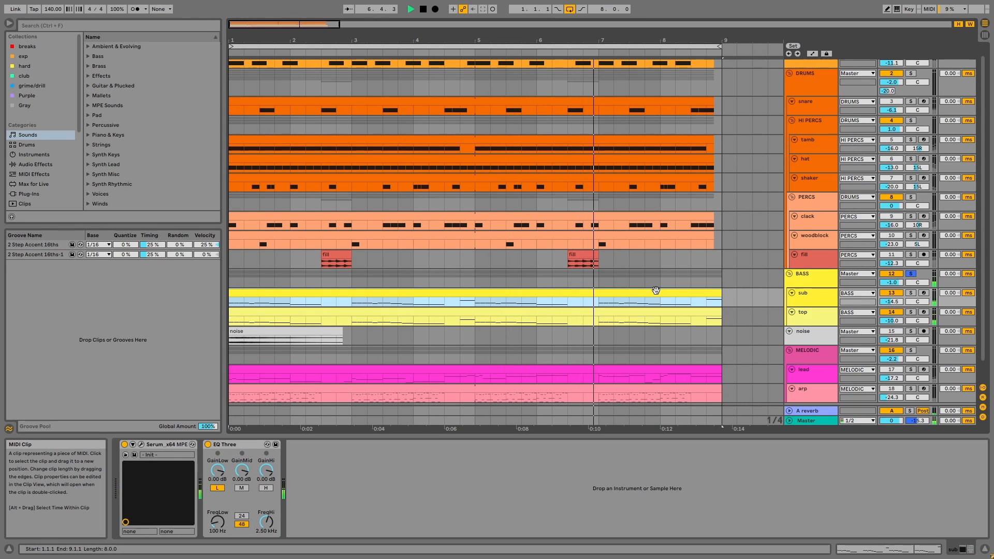
key(space)
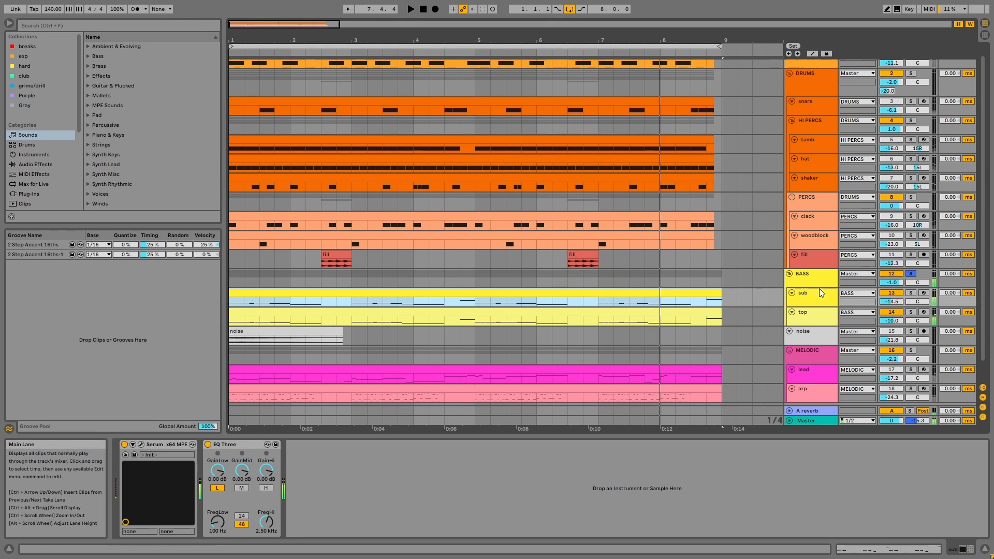
- Solo the sub track, play it and examine the notes of its MIDI clip
click(822, 290)
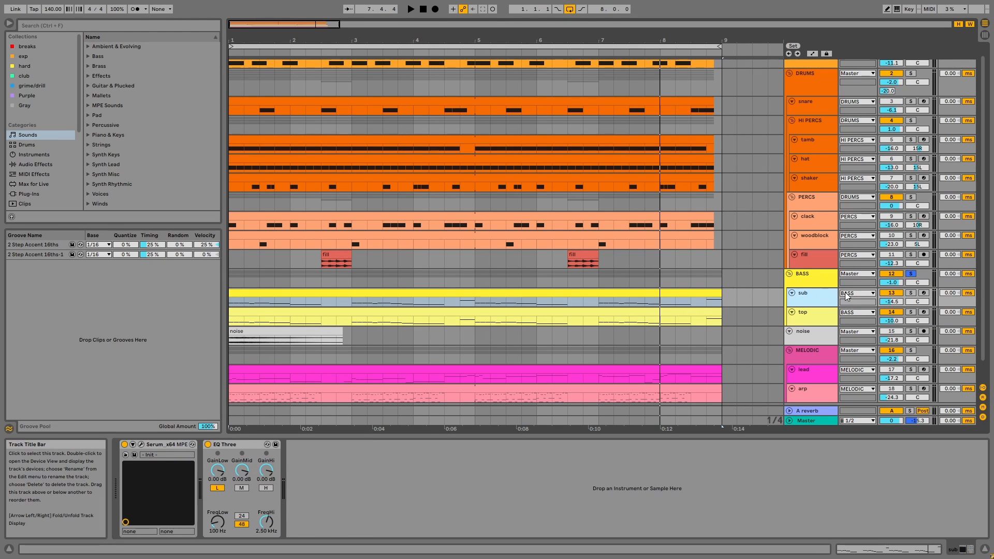
key(space)
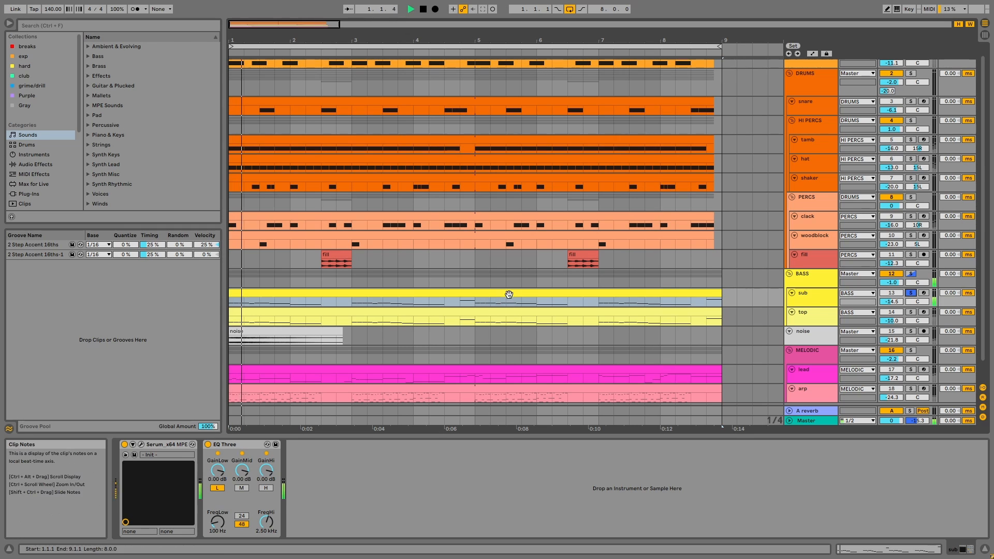
double_click(509, 293)
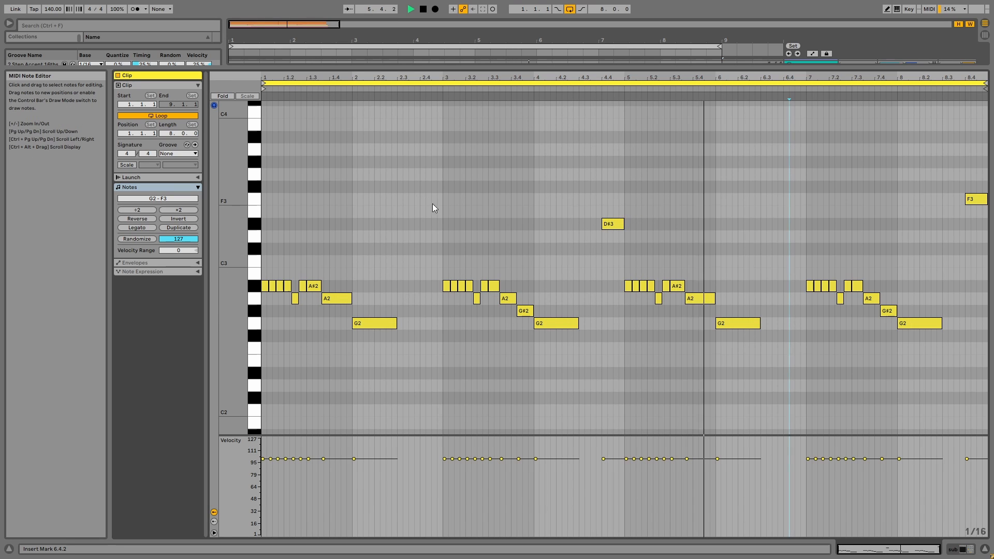
key(space)
- Set the sub clip's note grid to 1/4 triplets, then return to the track's devices
right_click(474, 216)
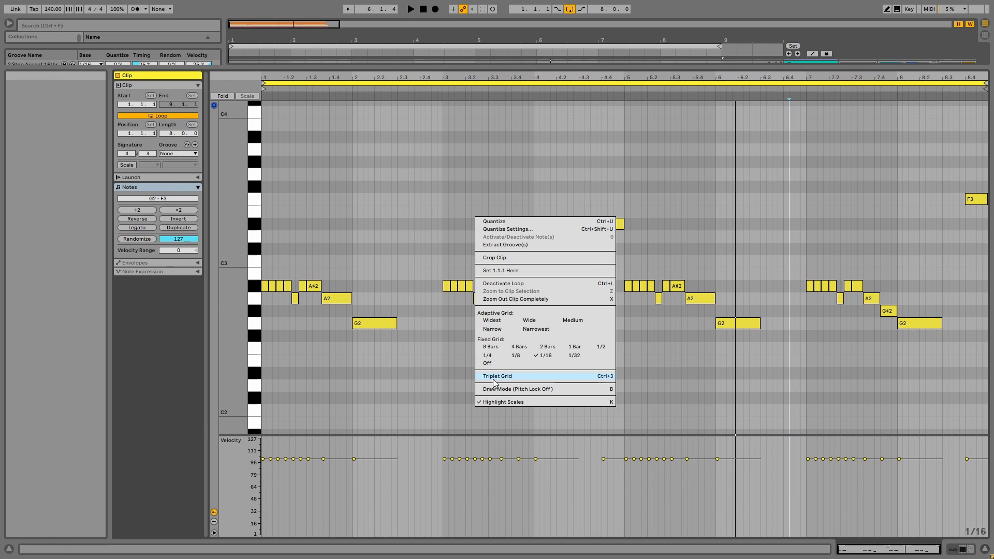
click(496, 377)
right_click(462, 204)
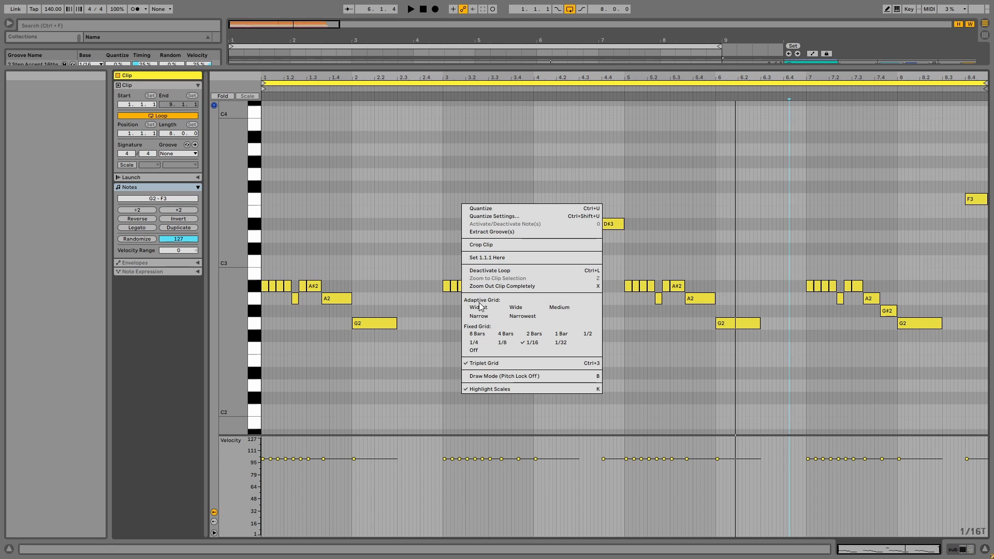
click(483, 325)
right_click(481, 251)
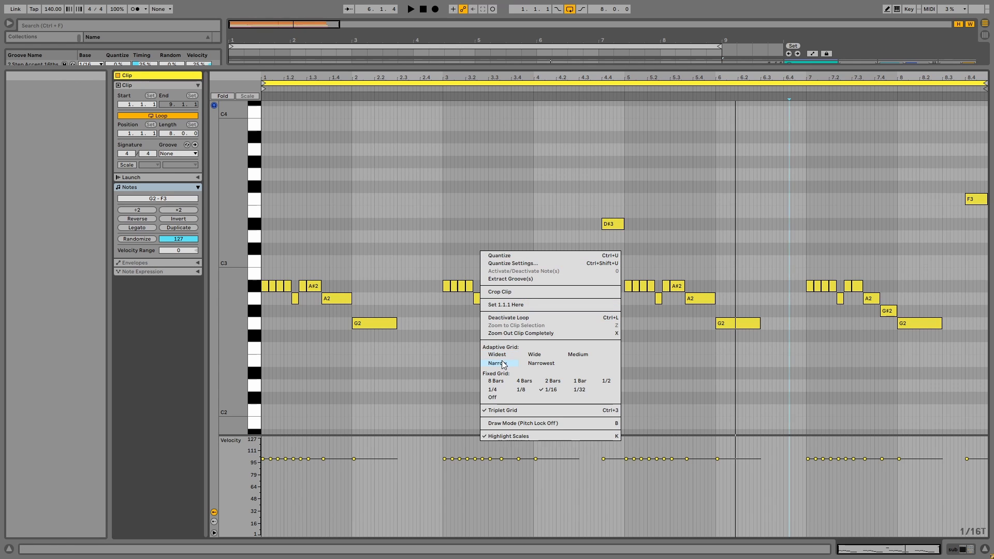
click(504, 354)
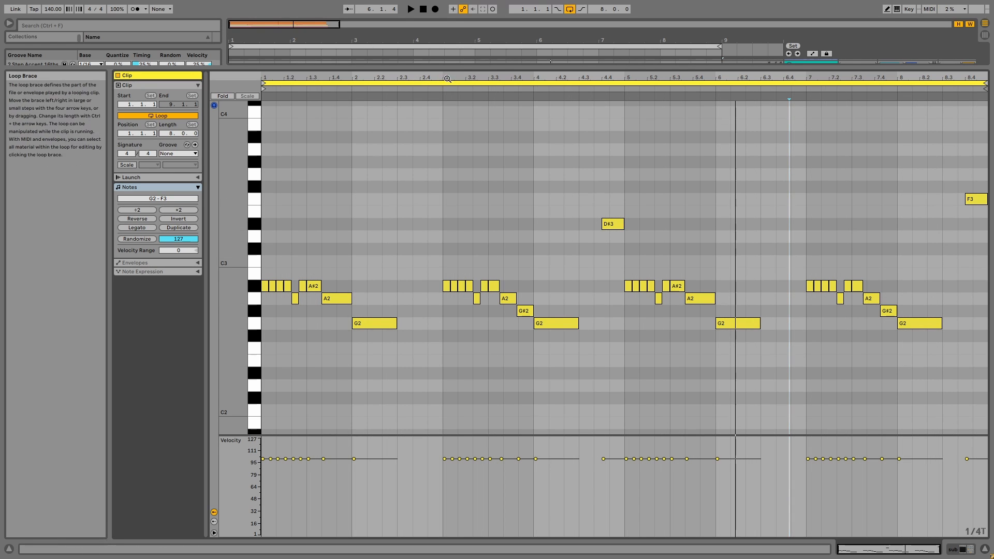
drag(445, 77, 445, 147)
key(shift+Tab)
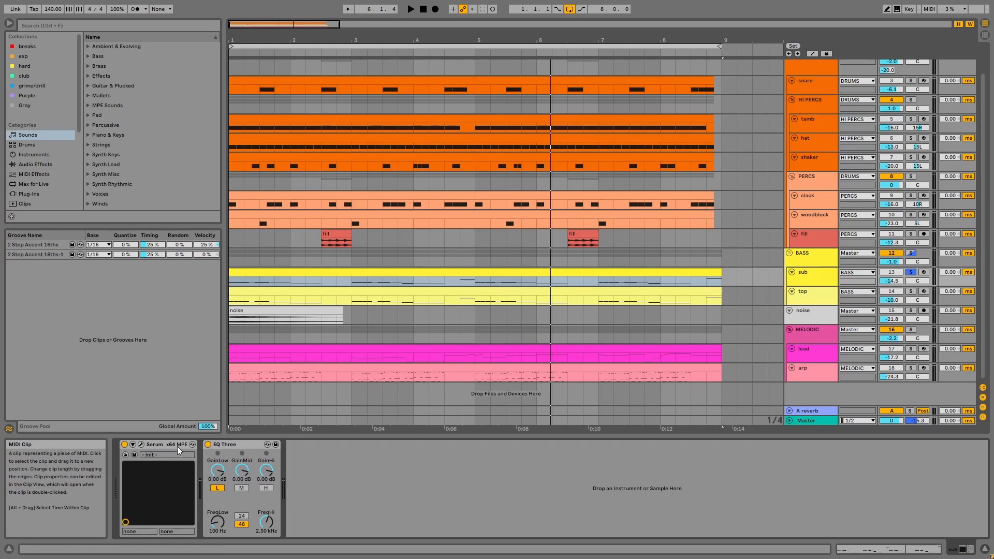
- Open the sub track's Serum patch and examine its oscillators, portamento, distortion and LFO 2 modulation of the master tuning
click(142, 443)
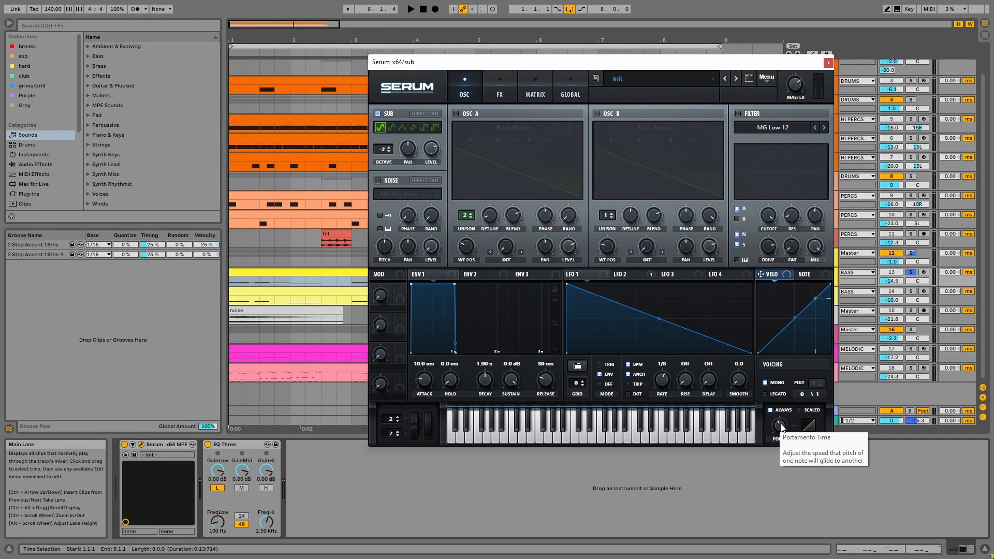
click(505, 87)
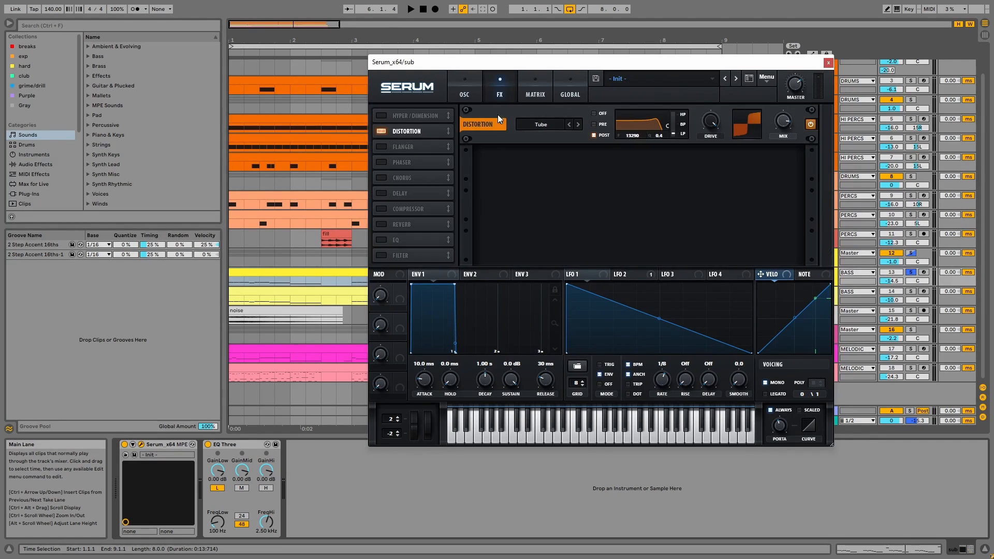
click(544, 95)
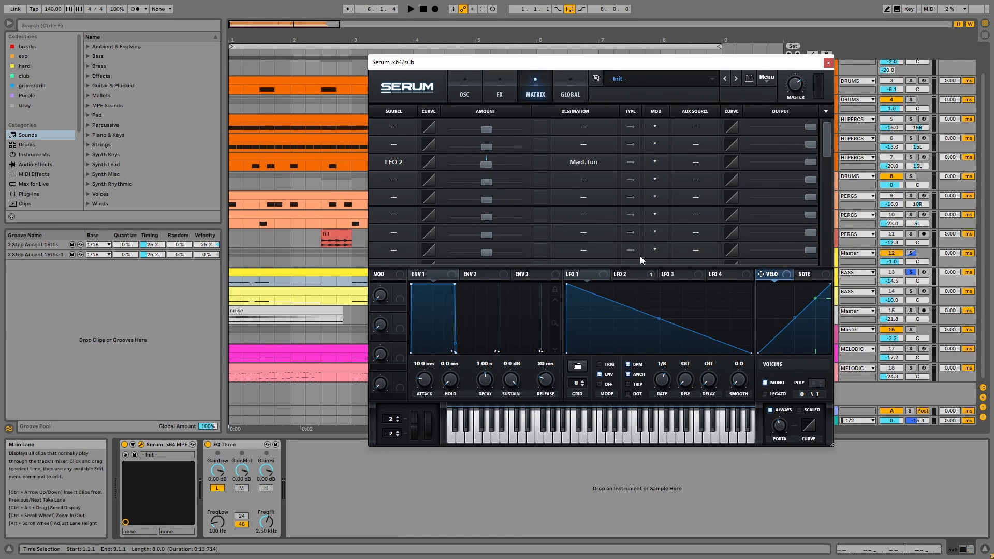
click(639, 276)
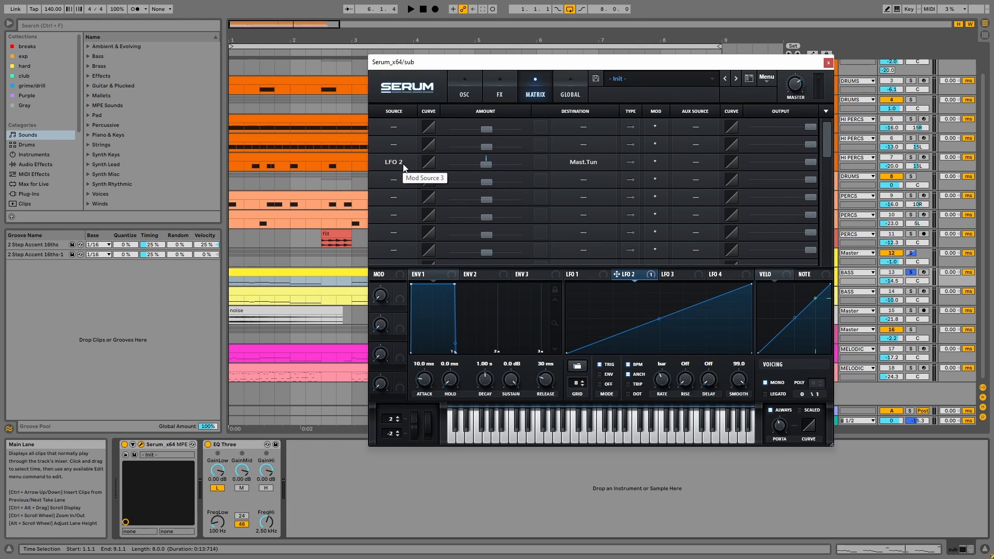
- Play the sub with Serum's modulation matrix in view, close Serum and examine the EQ Three
key(space)
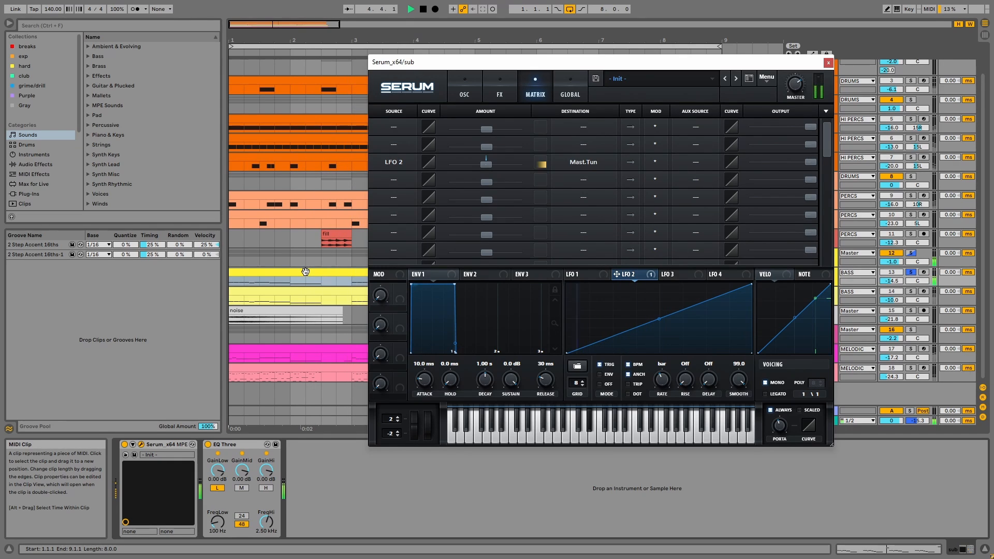
key(space)
click(829, 63)
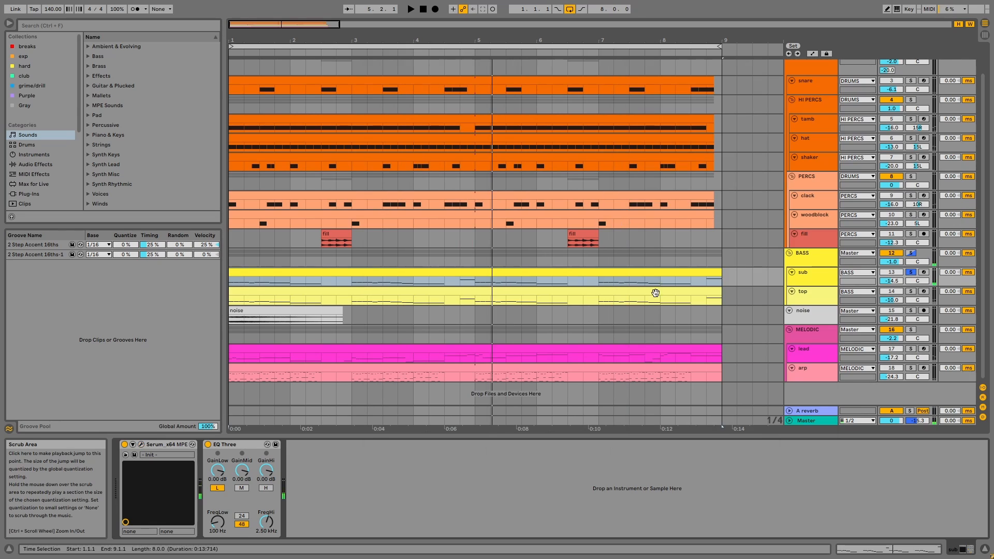
click(241, 446)
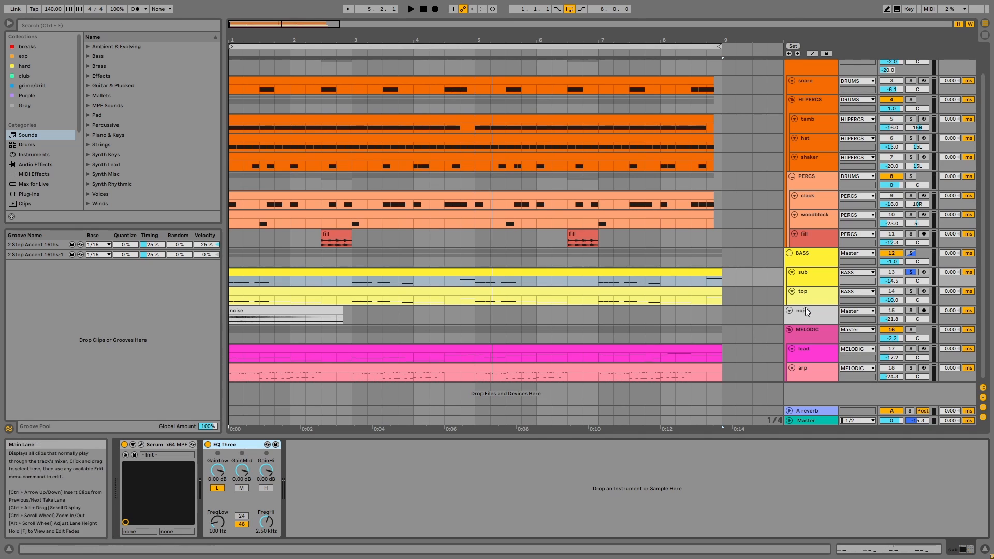
- Solo the top bass track and play its clip from the start
click(818, 293)
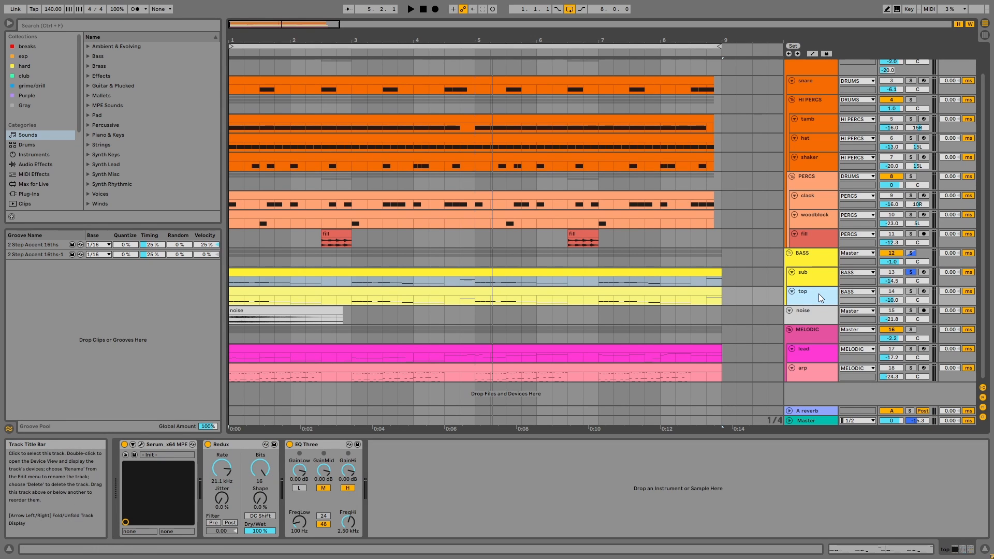
click(911, 292)
click(714, 289)
key(space)
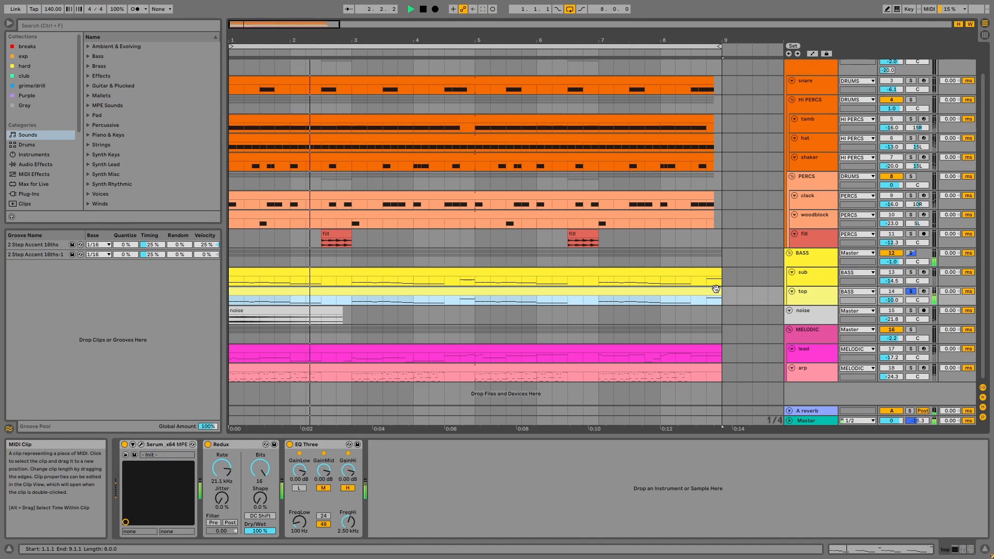
- Open the top track's Serum patch and play the bass while examining its oscillator, noise and filter settings
click(141, 444)
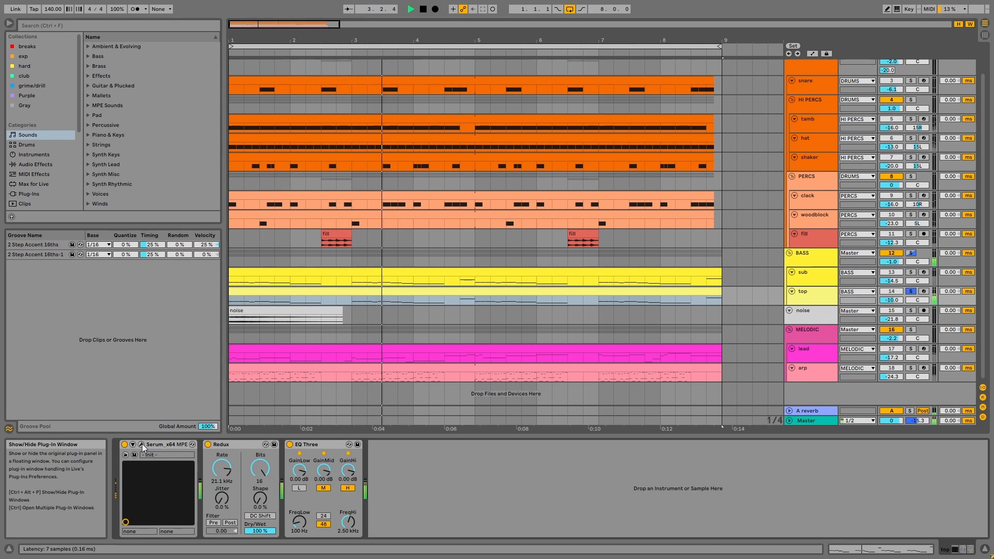
click(142, 444)
drag(551, 116, 479, 113)
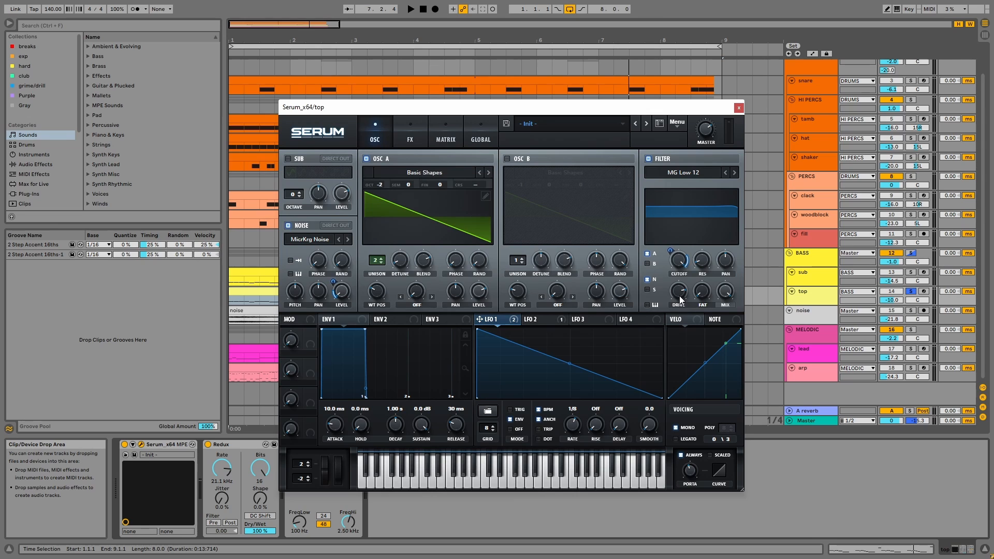
key(space)
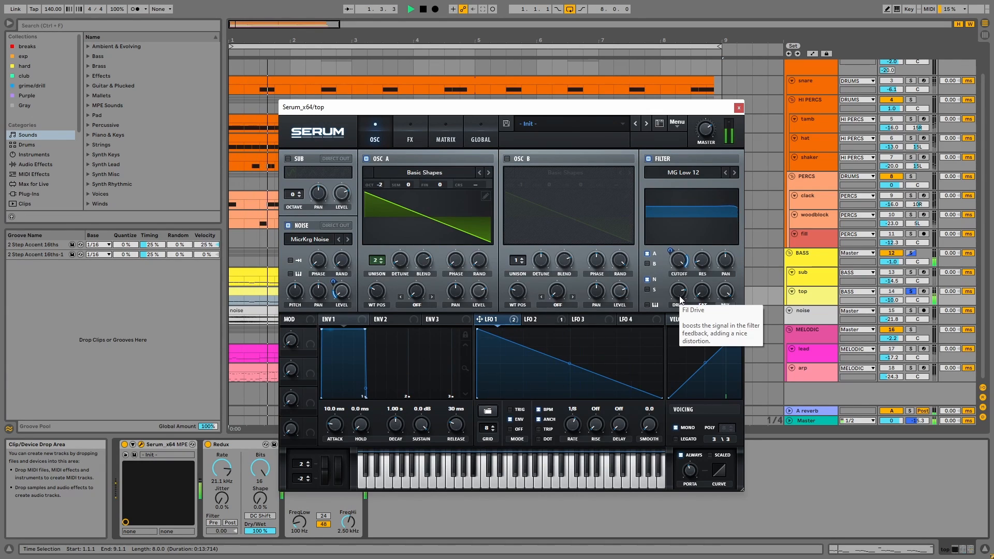
key(space)
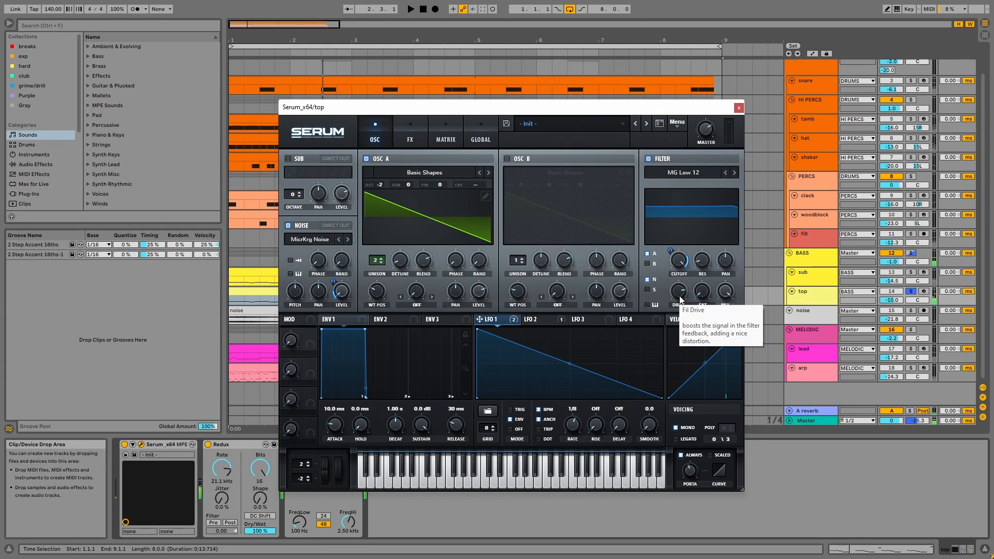
- Examine the top patch's distortion and EQ effects, its modulation matrix and the LFO 2 shape driving the master tuning
click(408, 139)
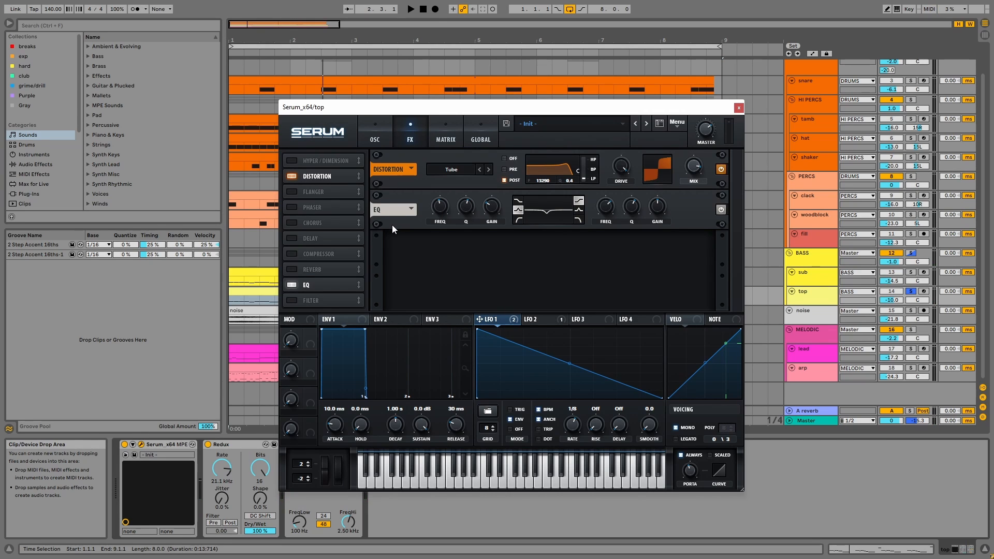
click(433, 140)
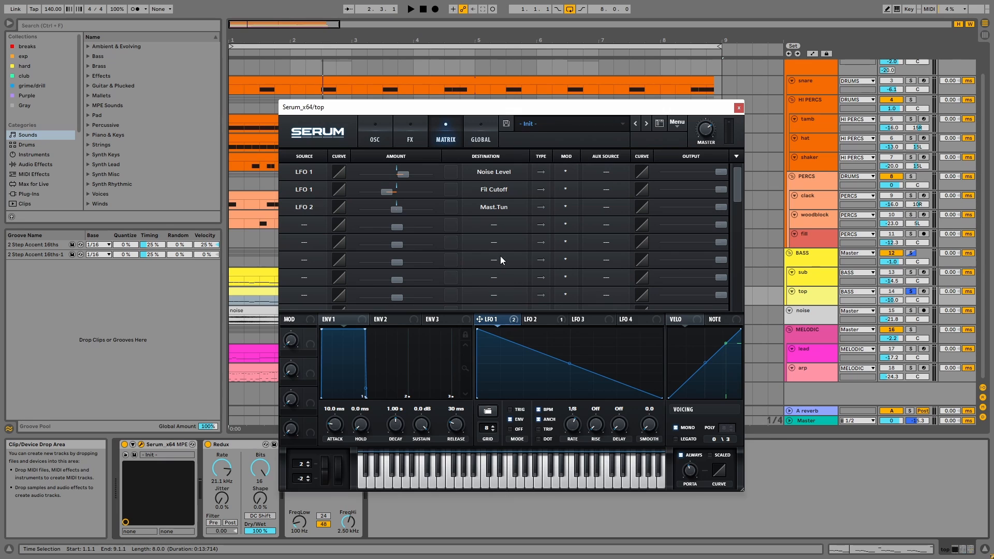
click(547, 319)
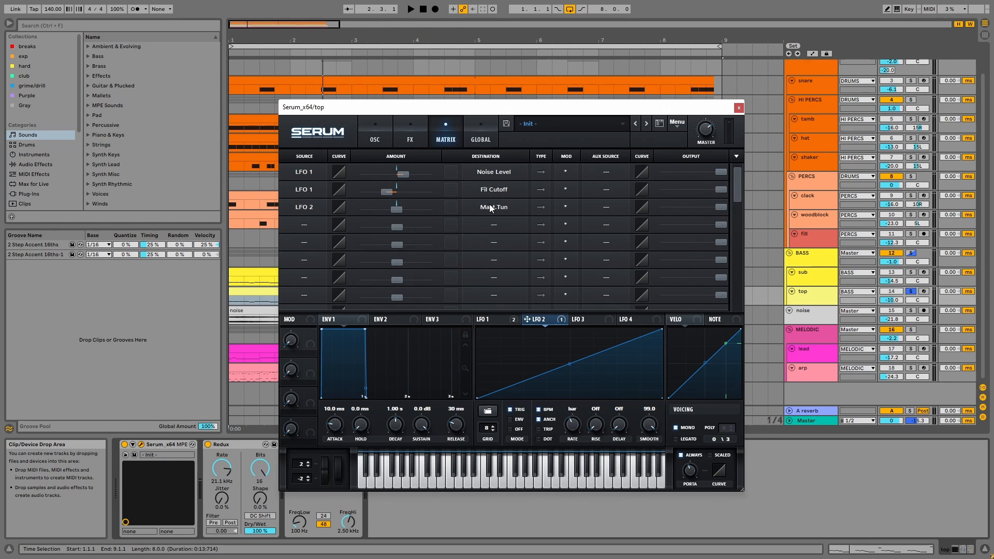
- Play the top bass with its modulation matrix in view, close Serum and examine the Redux and EQ Three devices
key(space)
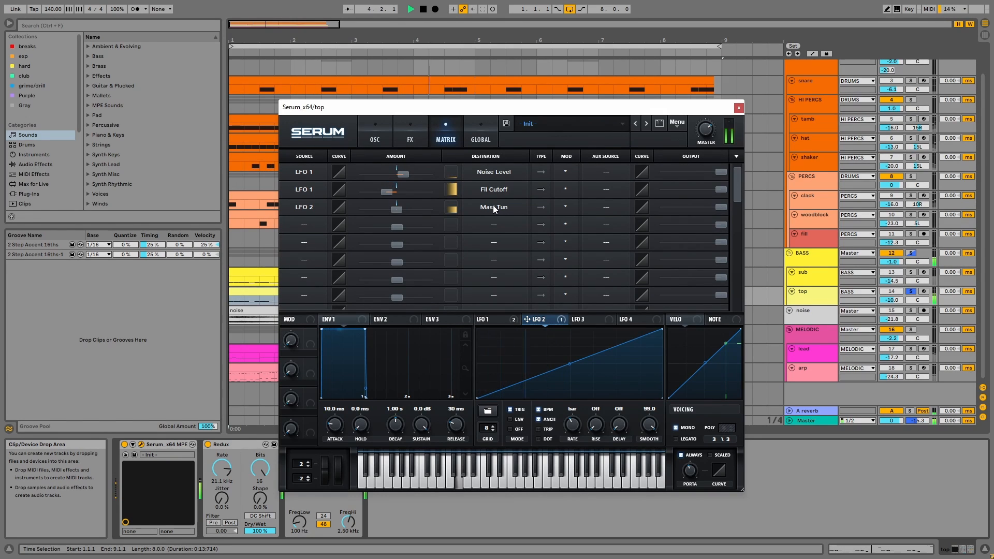
key(space)
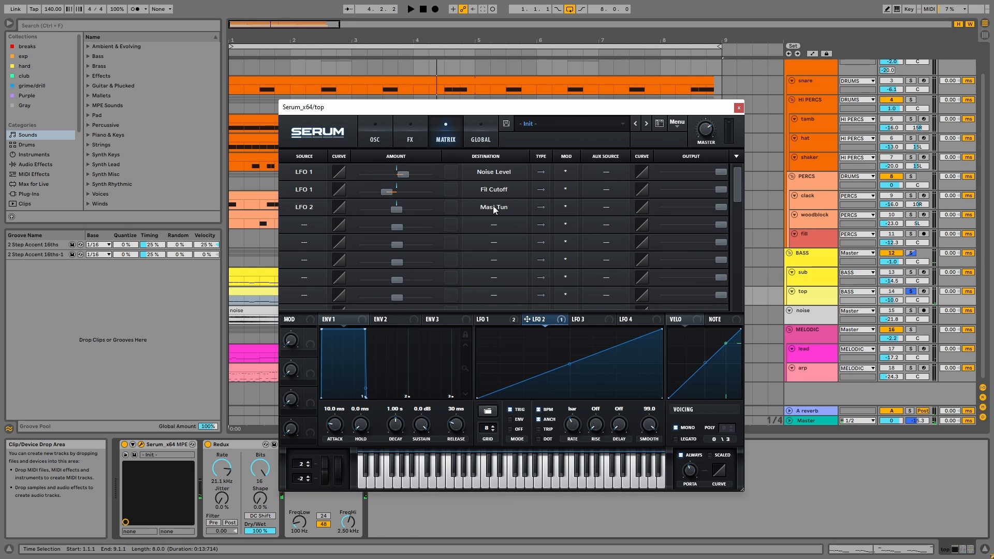
click(247, 445)
click(738, 107)
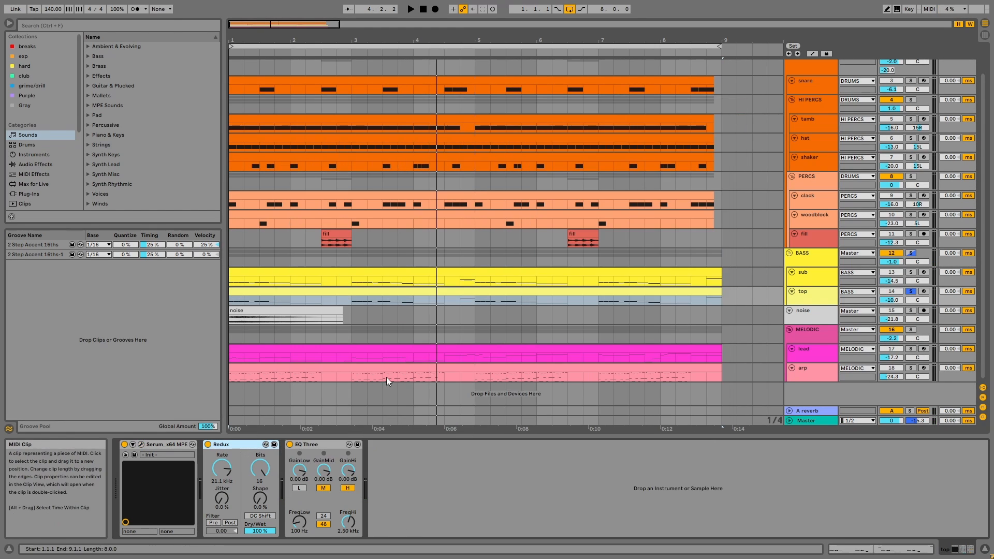
click(334, 447)
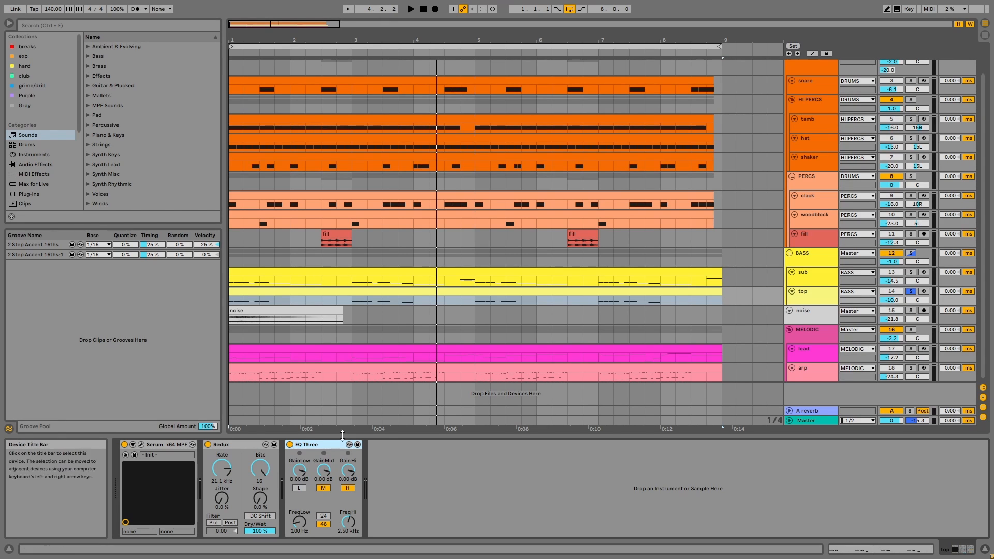
- Show the BASS group's effects chain and examine its Utility and Glue Compressor settings
click(816, 256)
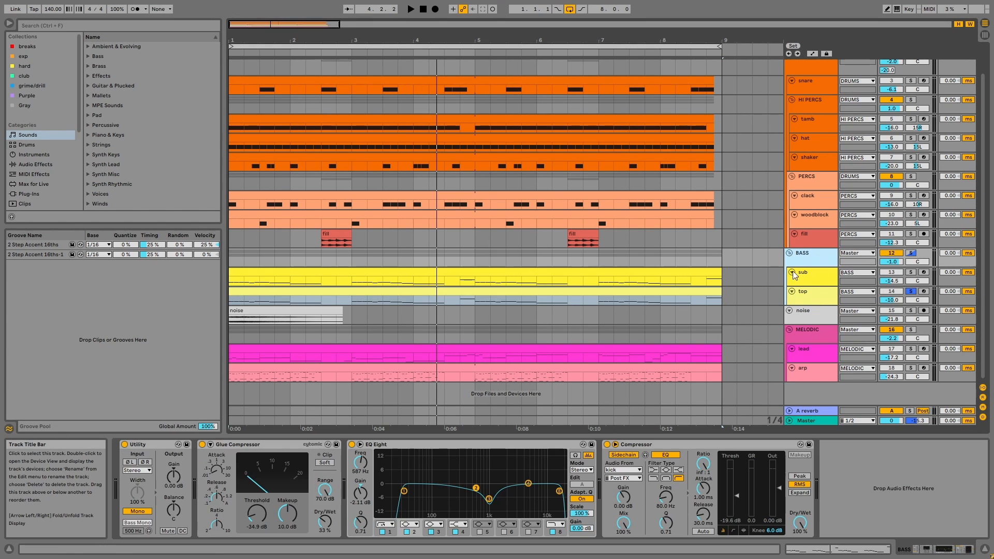
click(151, 445)
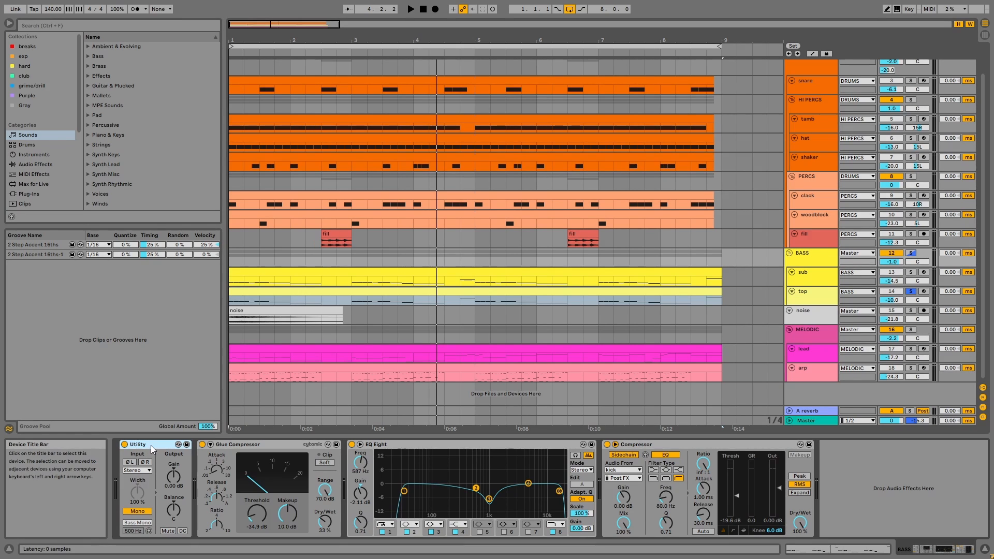
click(270, 445)
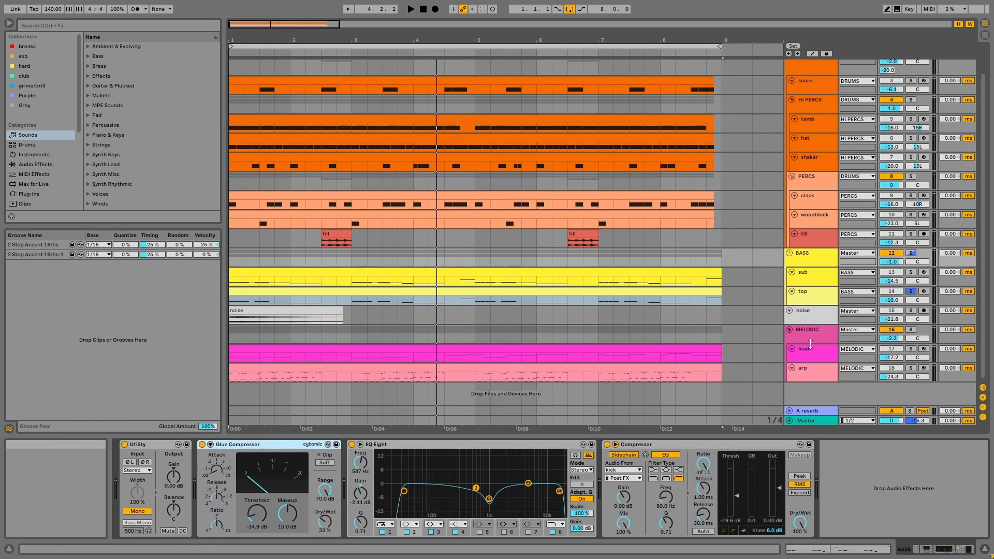
- Play the bass group while bypassing and re-enabling its Glue Compressor to compare the sound
key(space)
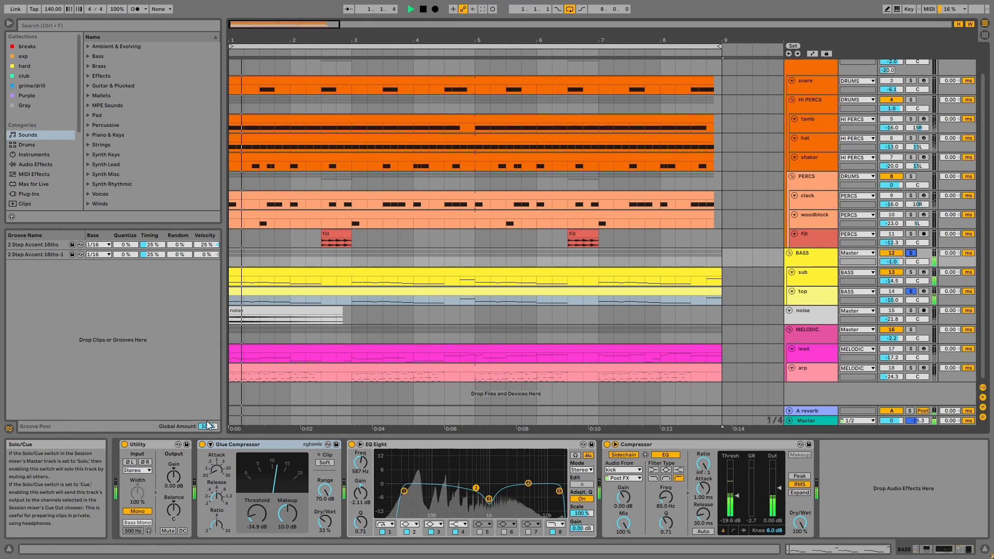
click(203, 445)
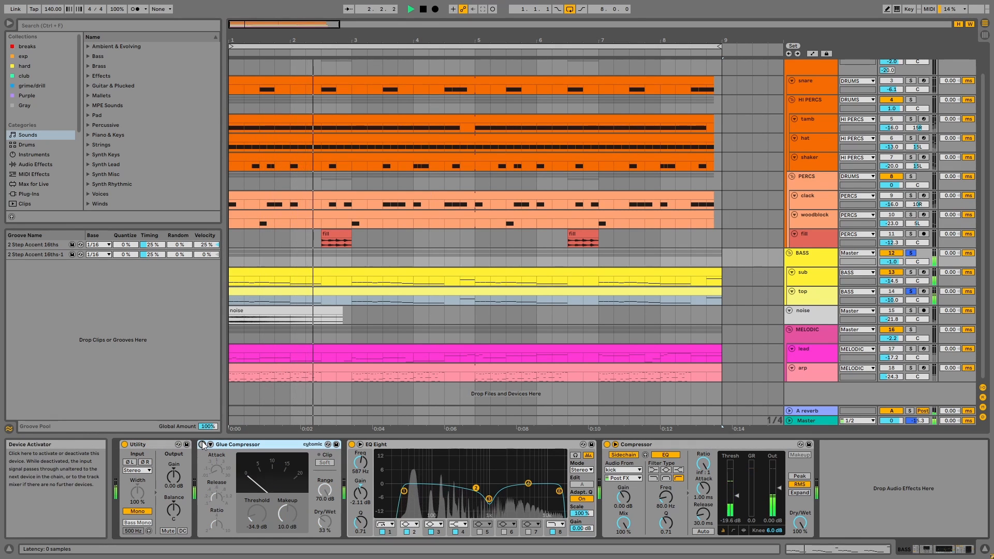
click(203, 445)
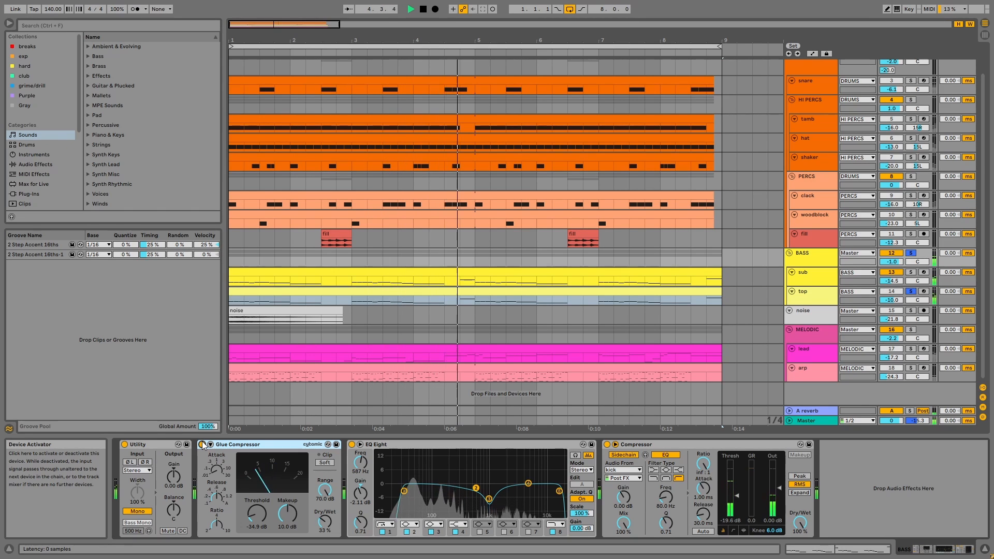
click(202, 444)
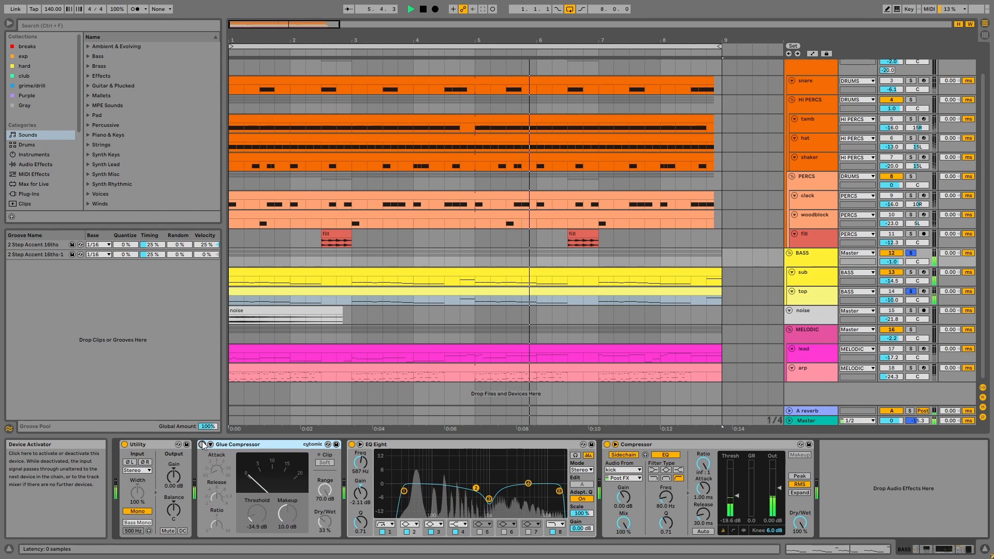
click(202, 444)
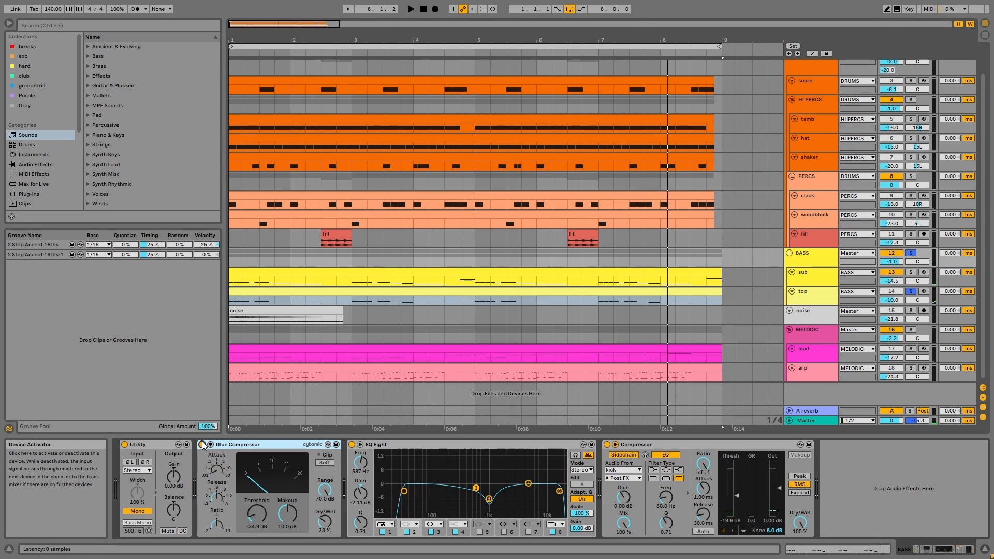
- Examine the BASS group's EQ Eight and kick-sidechained Compressor, and play the full mix with the top track unsoloed
click(407, 444)
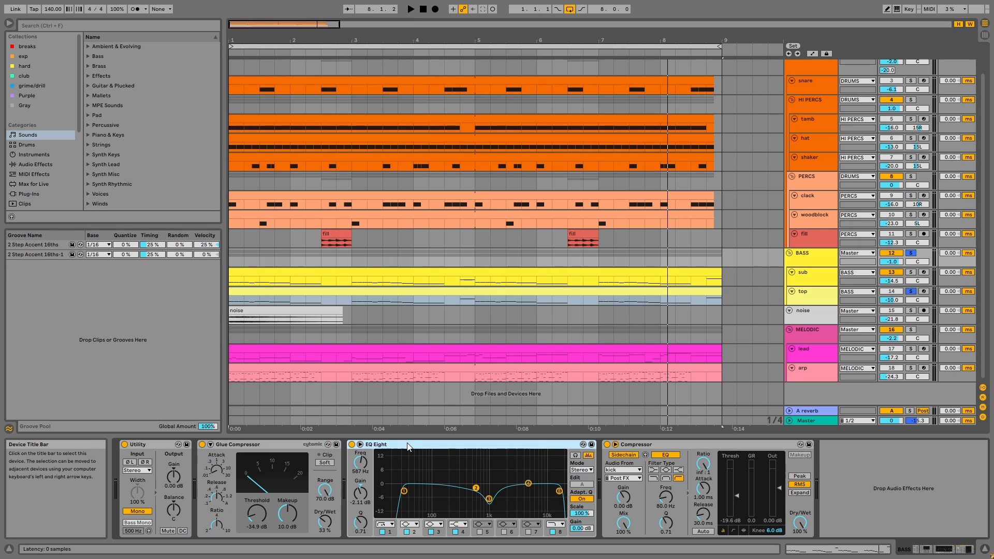
click(691, 444)
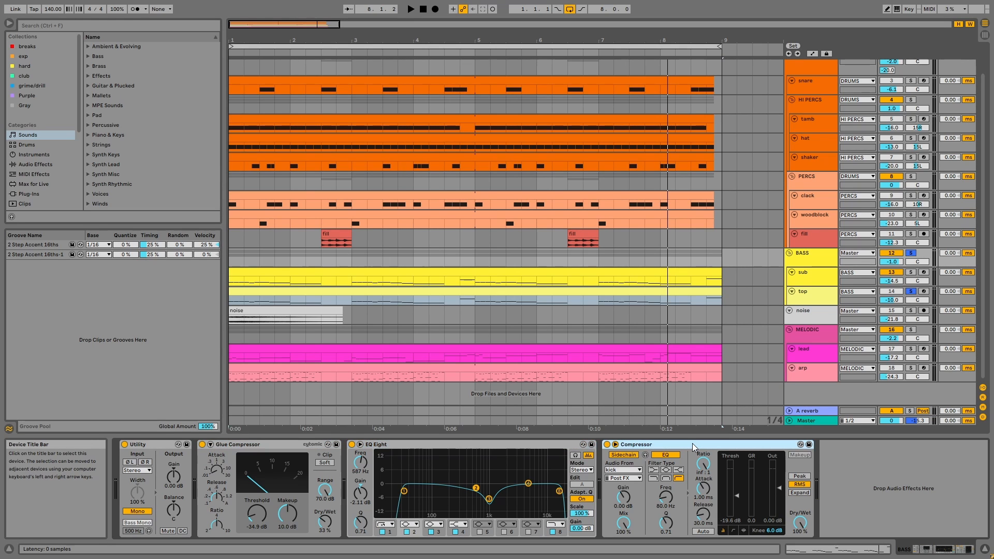
click(910, 291)
key(space)
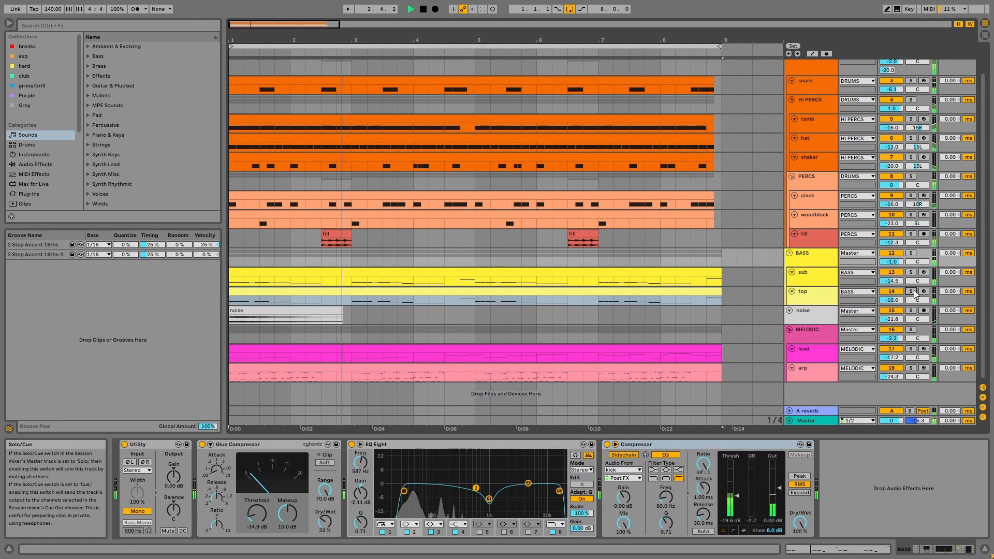
- Select the BASS group, stop playback and enlarge its track to inspect the reverb send
click(803, 258)
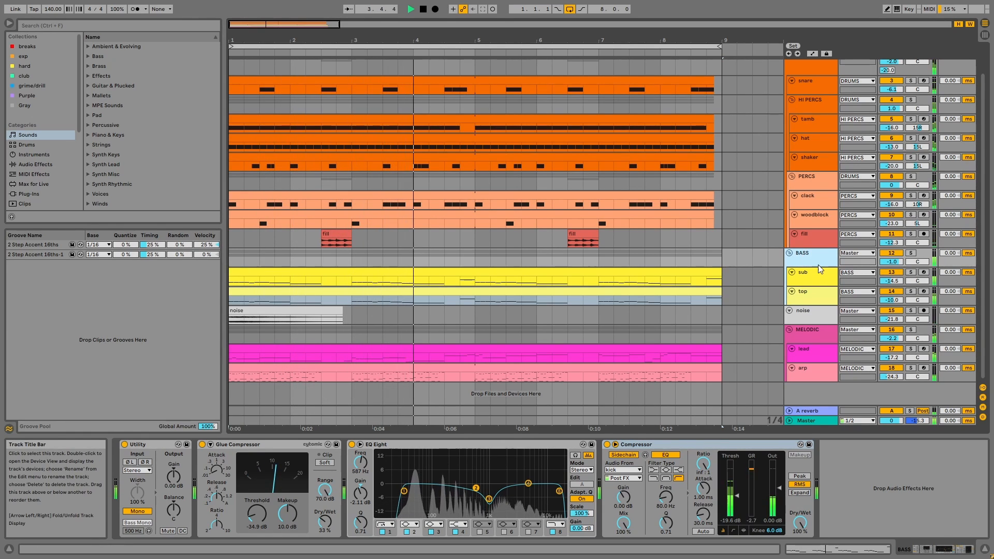
key(space)
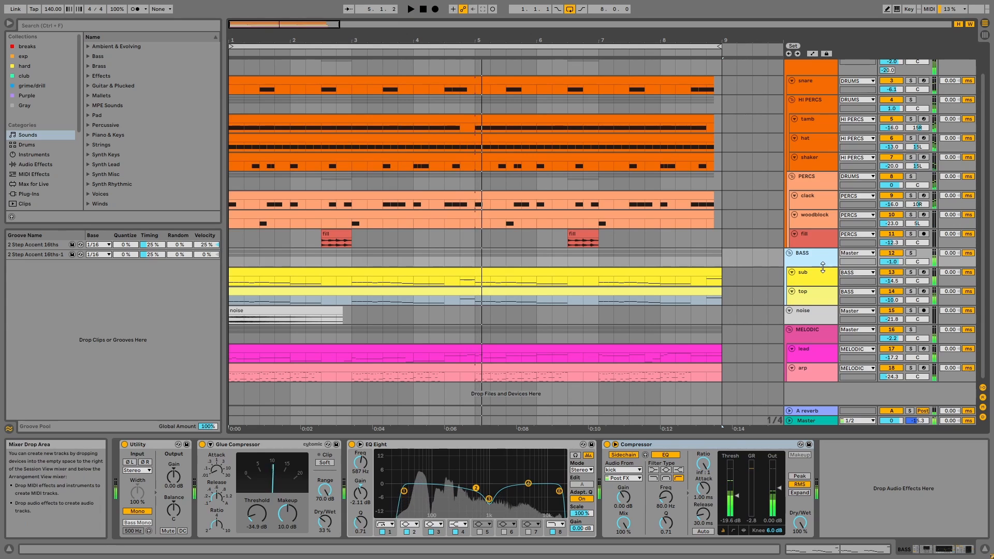
drag(823, 266, 824, 275)
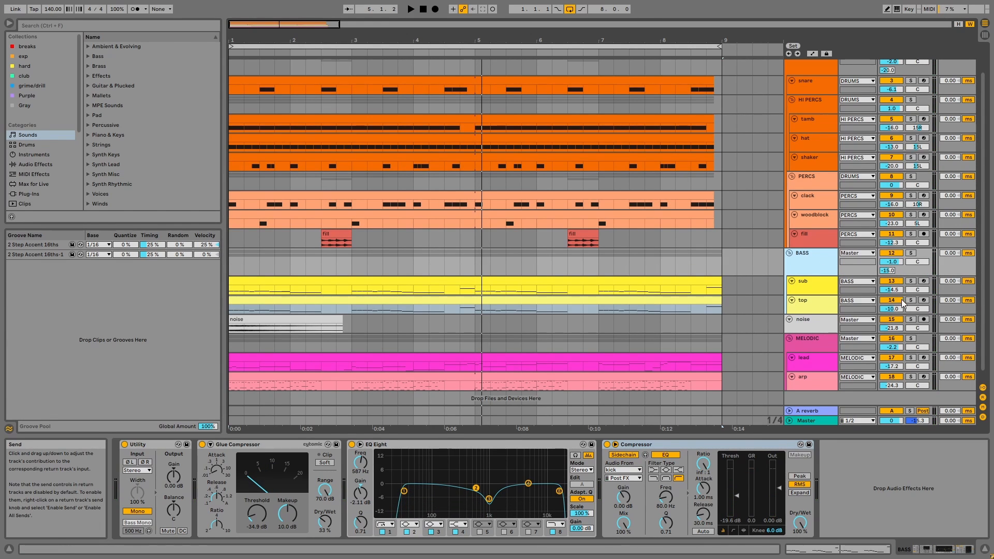
- Solo the noise track and play its clip from the start
click(910, 319)
click(279, 317)
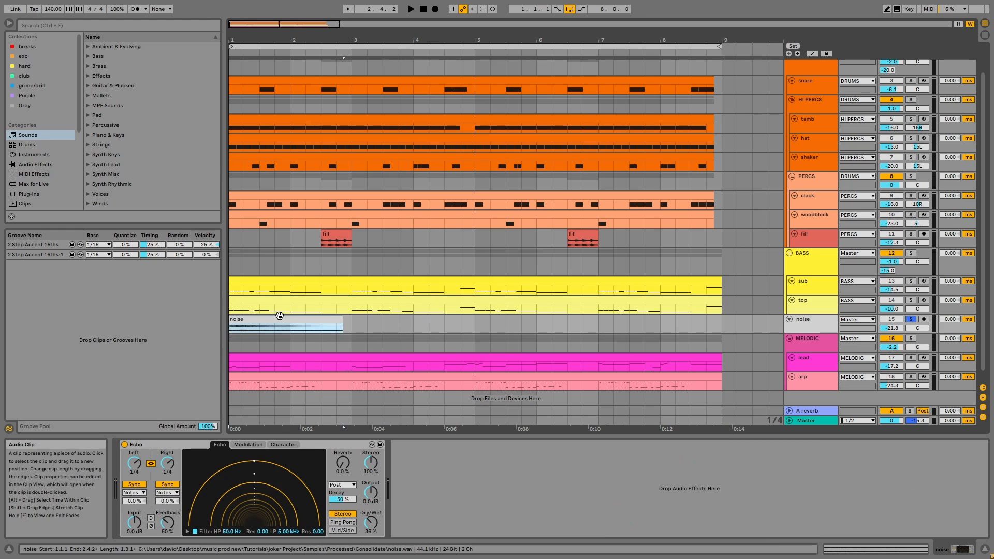
key(space)
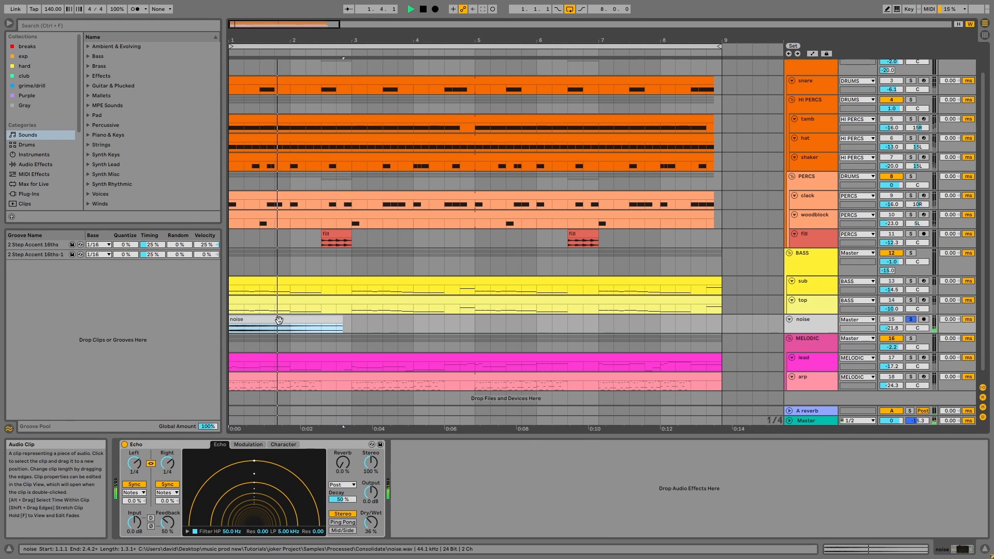
key(space)
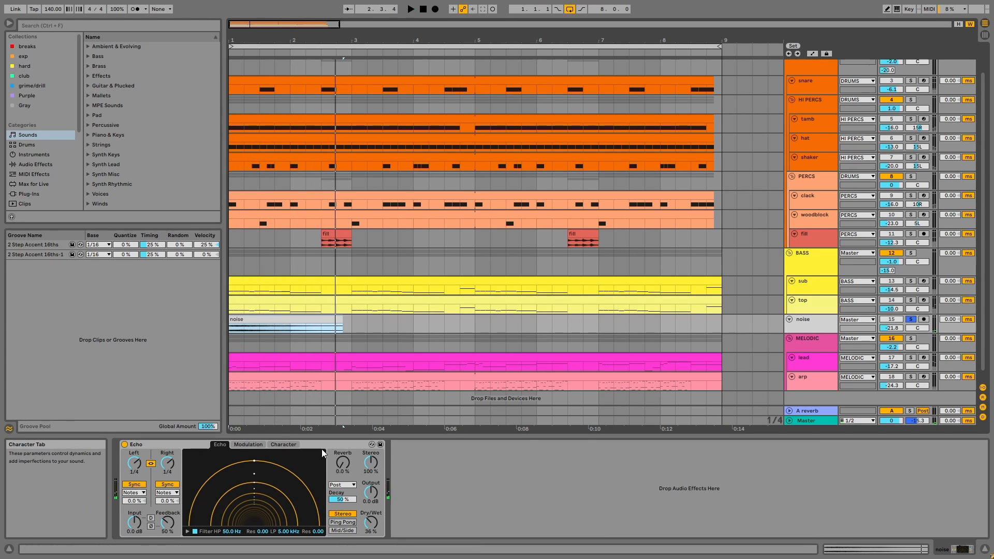
- Examine the noise track's Echo effect and enlarge the track to inspect its reverb send
click(330, 443)
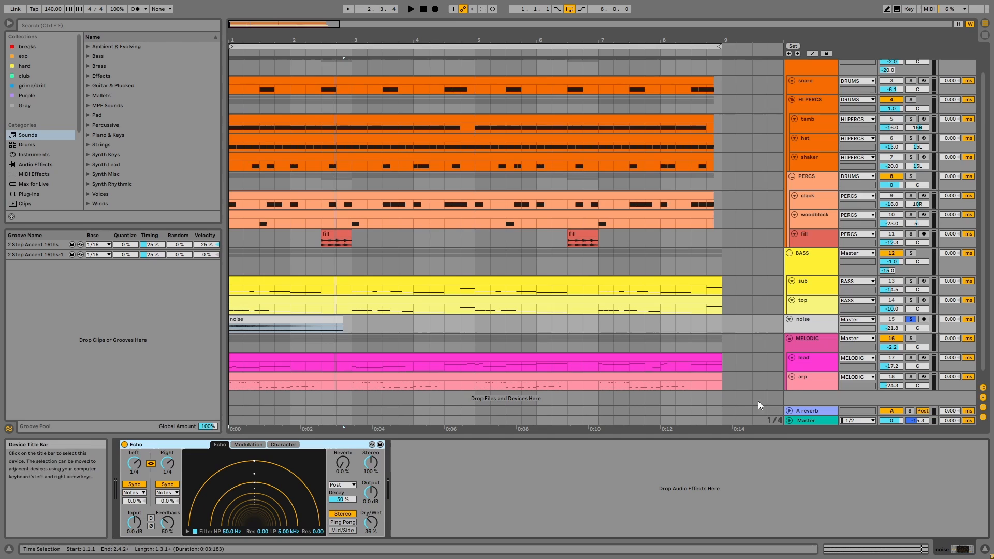
click(825, 332)
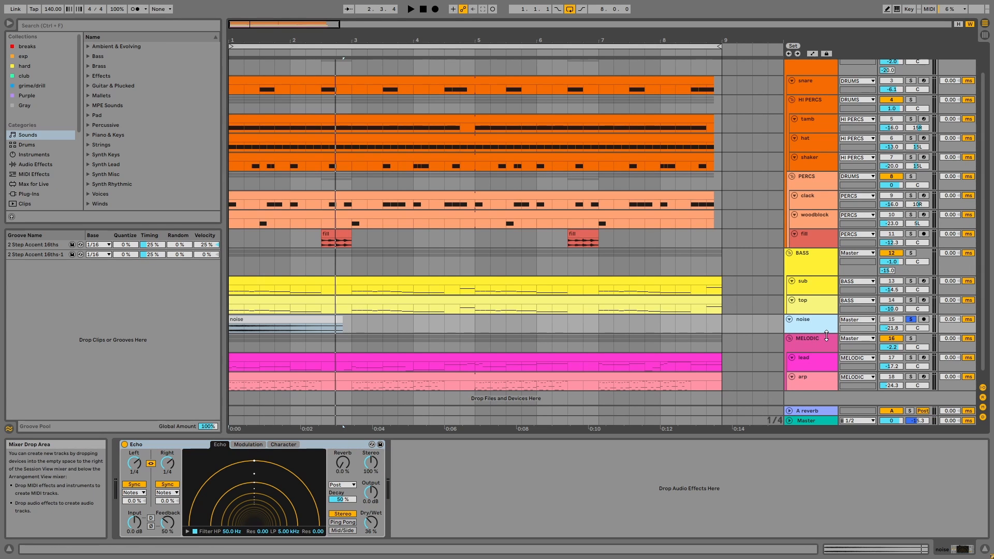
drag(827, 336, 826, 345)
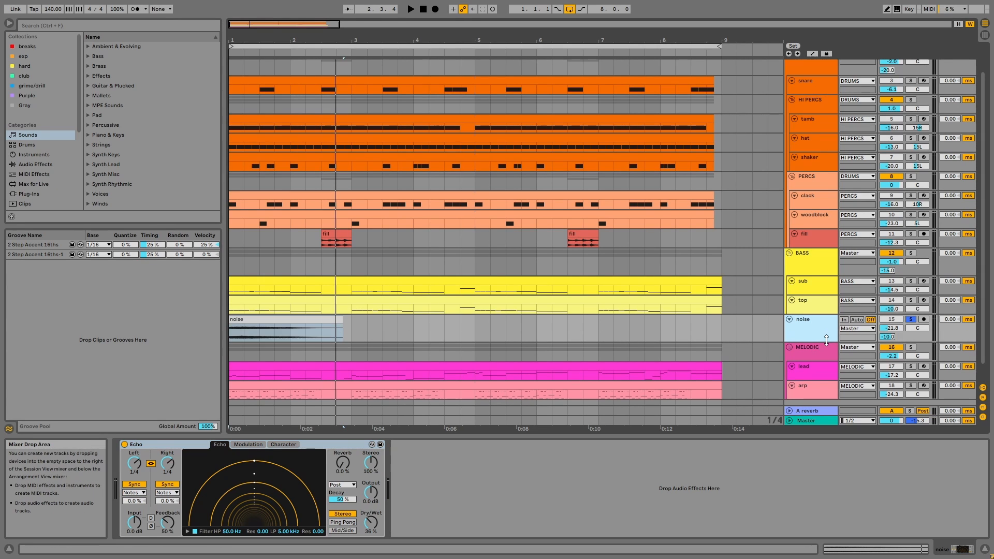
- Solo the MELODIC group, play it from the start and fit all tracks to the arrangement height
click(911, 347)
click(638, 371)
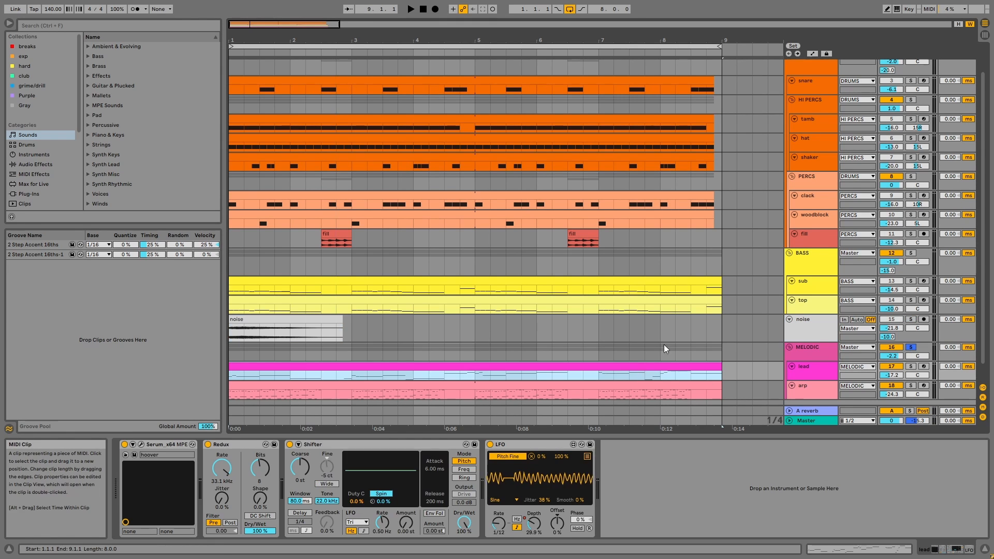
key(space)
click(958, 24)
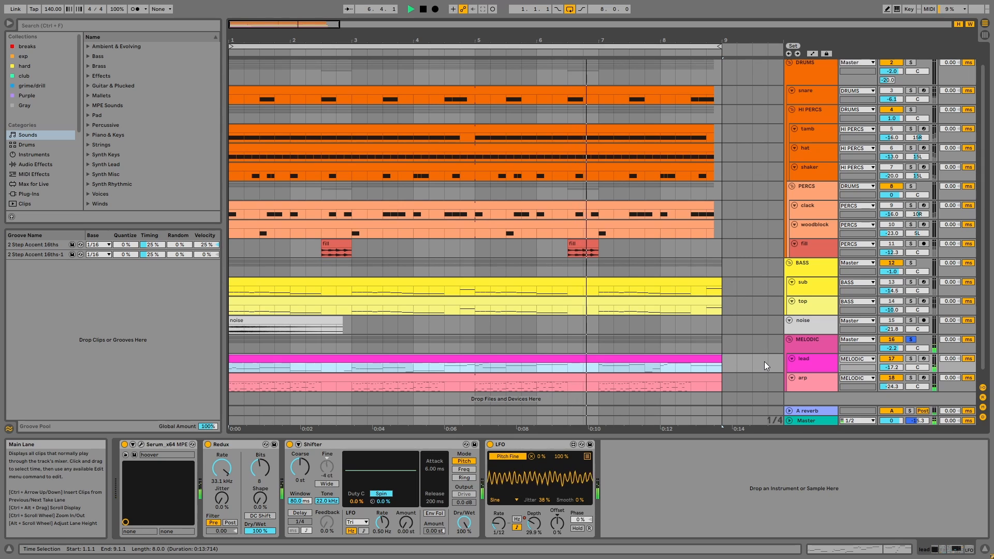
- Solo the lead track and open its MIDI clip in the note editor
click(834, 365)
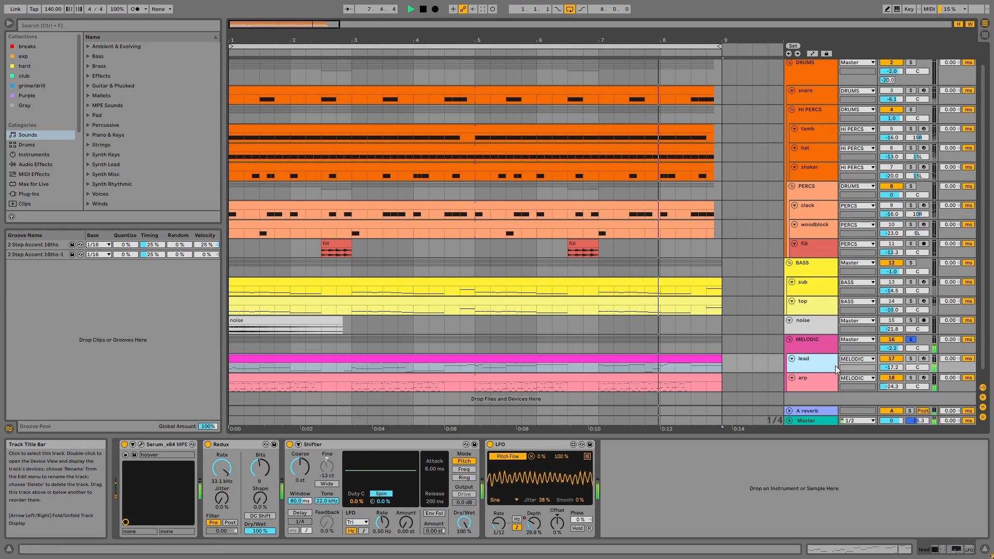
click(910, 359)
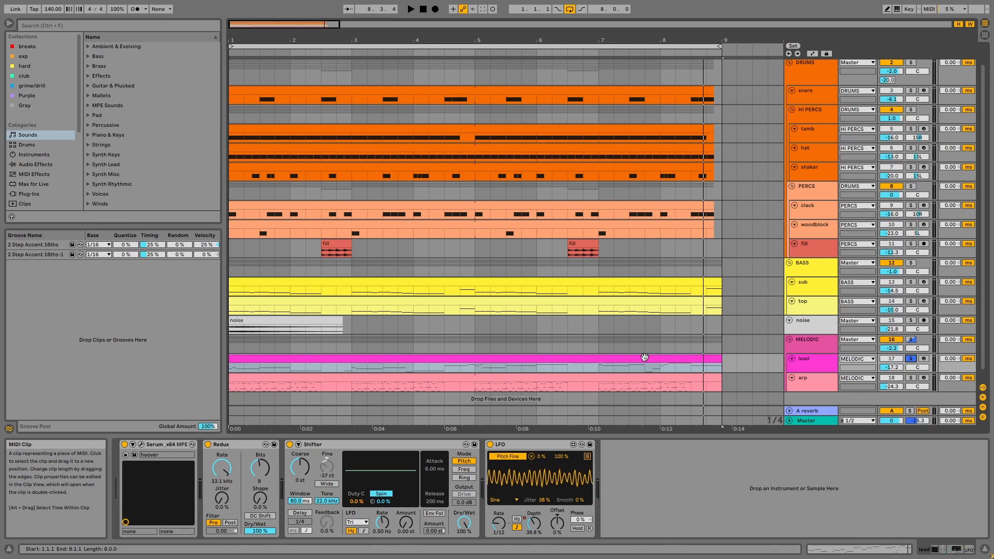
click(644, 357)
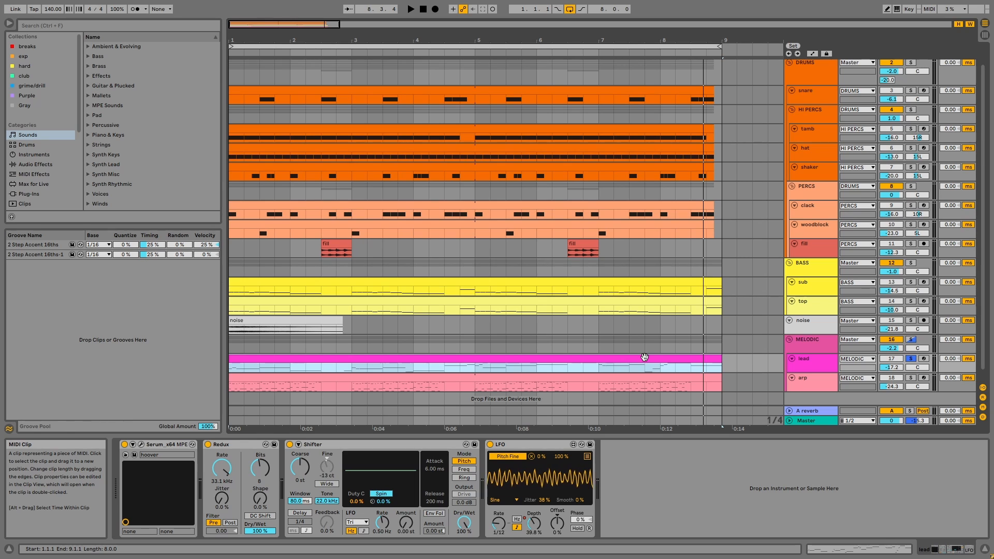
double_click(644, 357)
- Play the lead clip while examining its notes across the full pitch range, and return to the track's devices
key(space)
scroll(436, 283, down, 4)
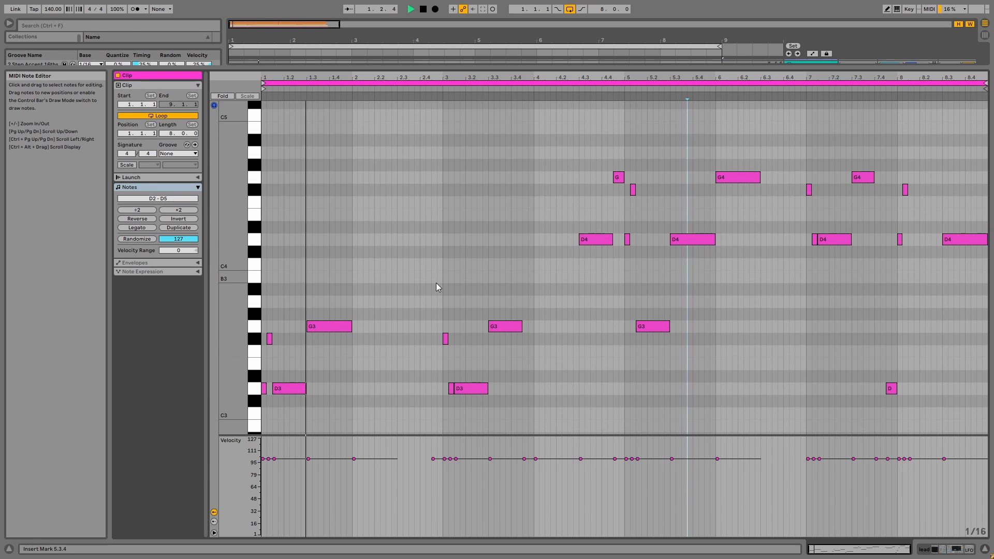
scroll(436, 283, down, 4)
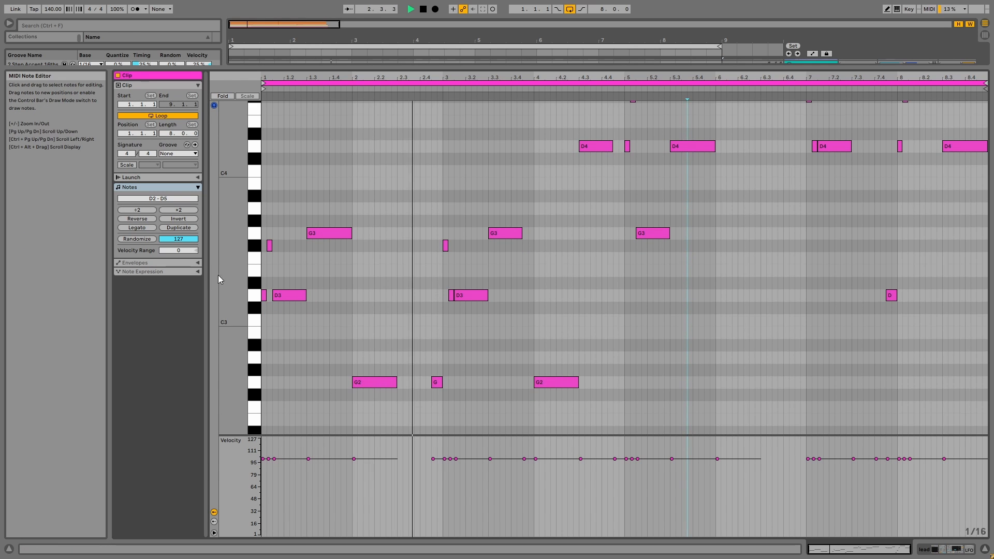
mouse_move(233, 269)
mouse_down()
mouse_move(210, 269)
mouse_move(221, 269)
mouse_up()
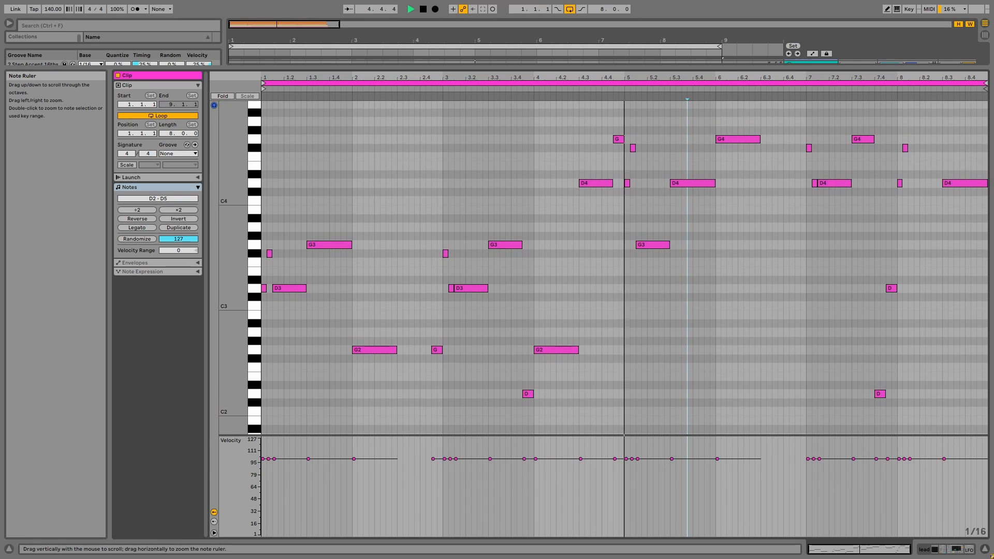
scroll(571, 274, up, 3)
scroll(571, 274, down, 3)
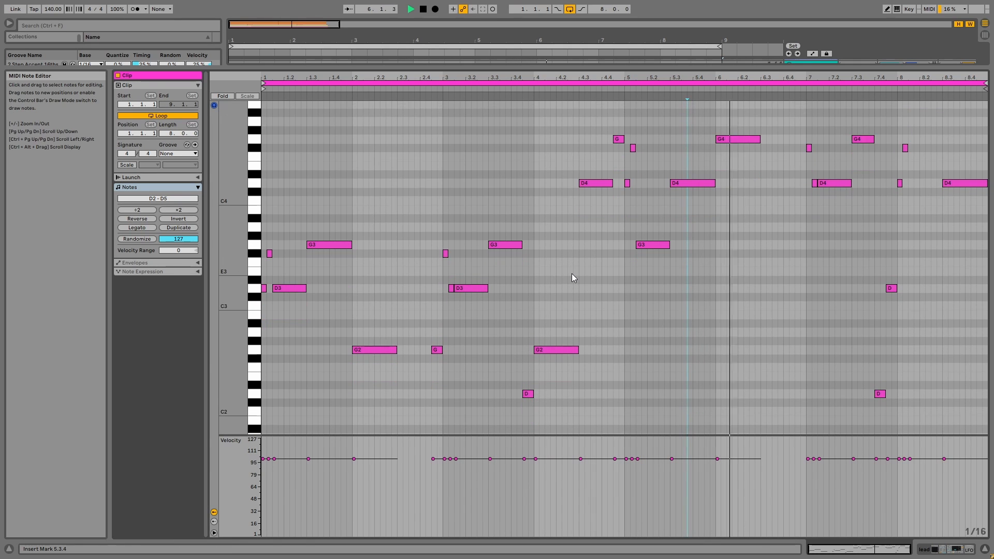
scroll(572, 273, up, 2)
scroll(572, 273, up, 2)
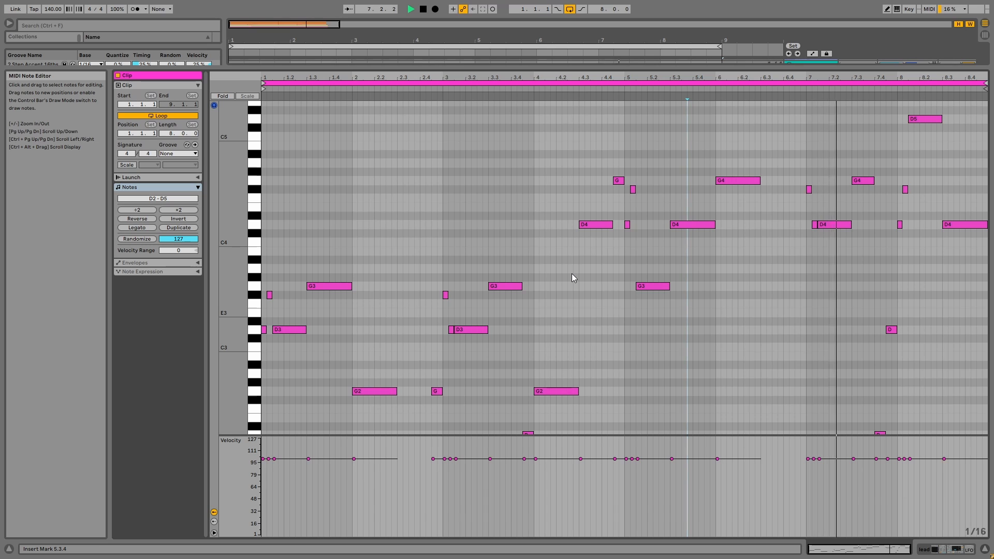
key(shift+Tab)
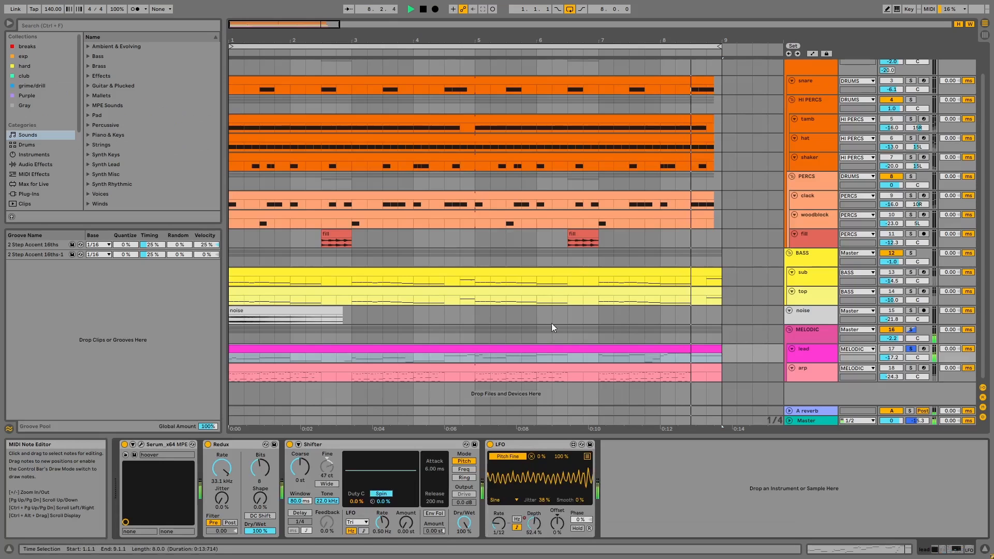
- Examine the lead's Serum hoover patch: its oscillators, LFO 2 modulating the filter cutoff during playback, and its effects page
click(141, 445)
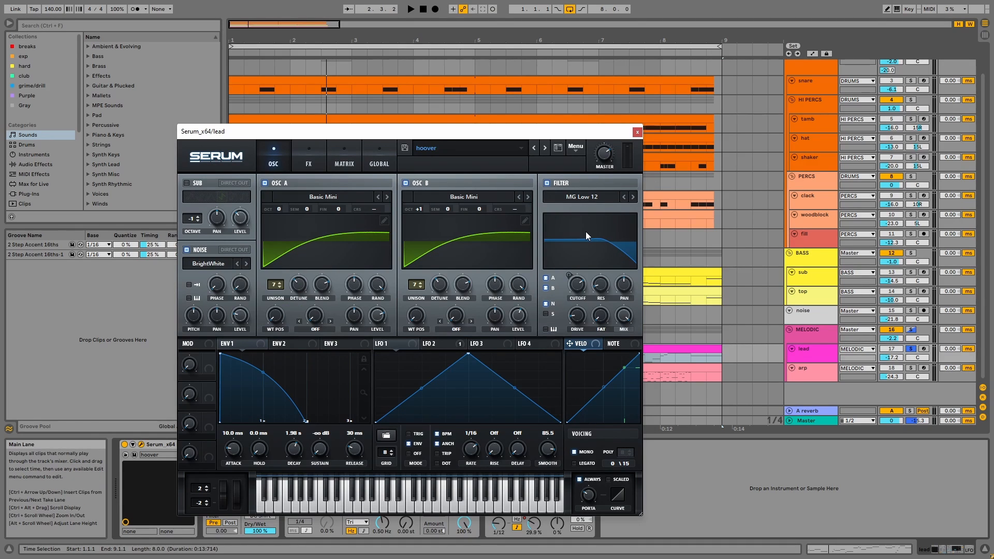
click(445, 342)
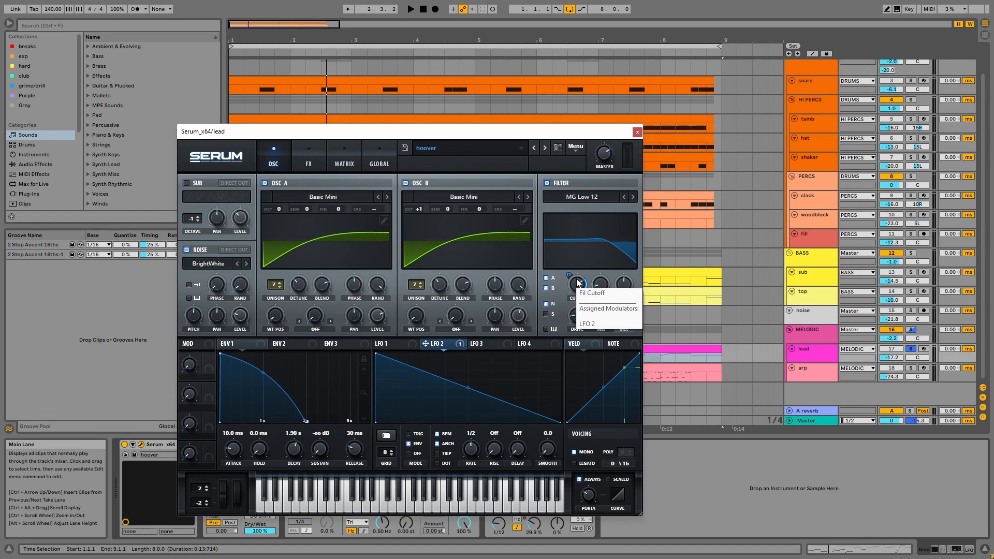
key(space)
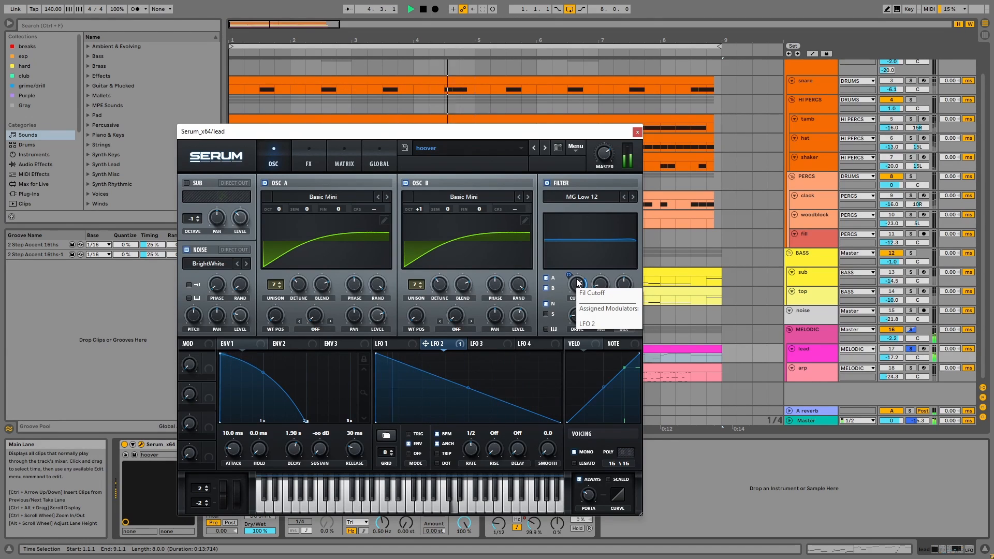
key(space)
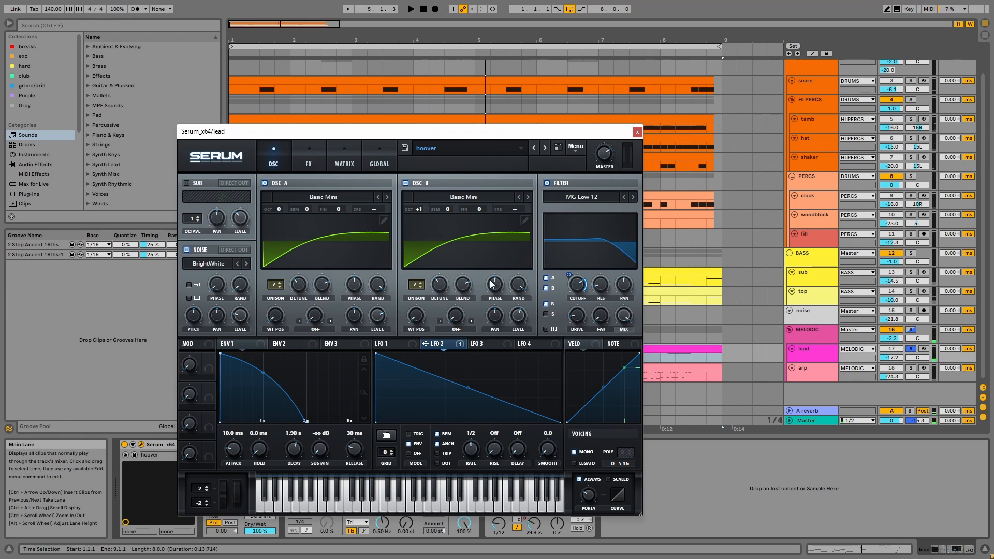
click(306, 157)
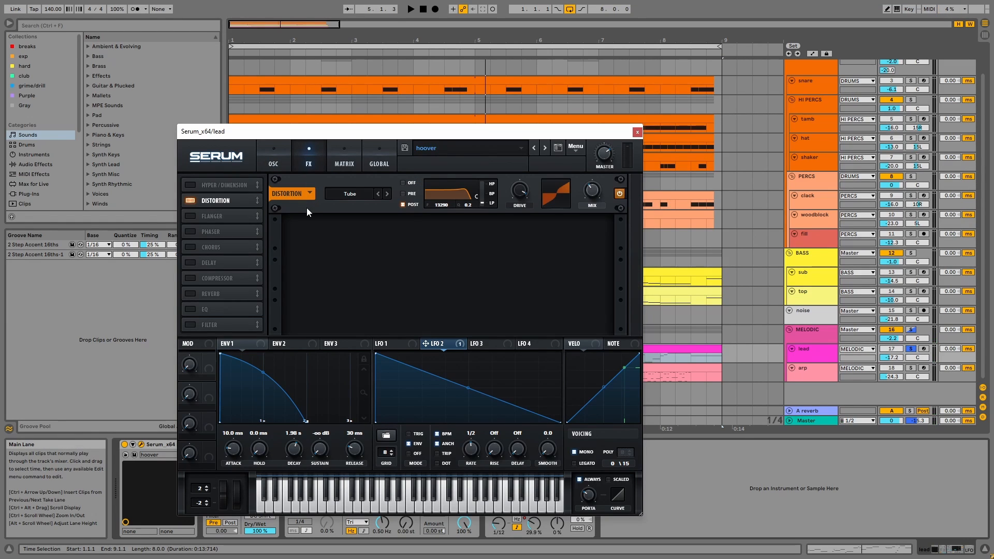
click(638, 132)
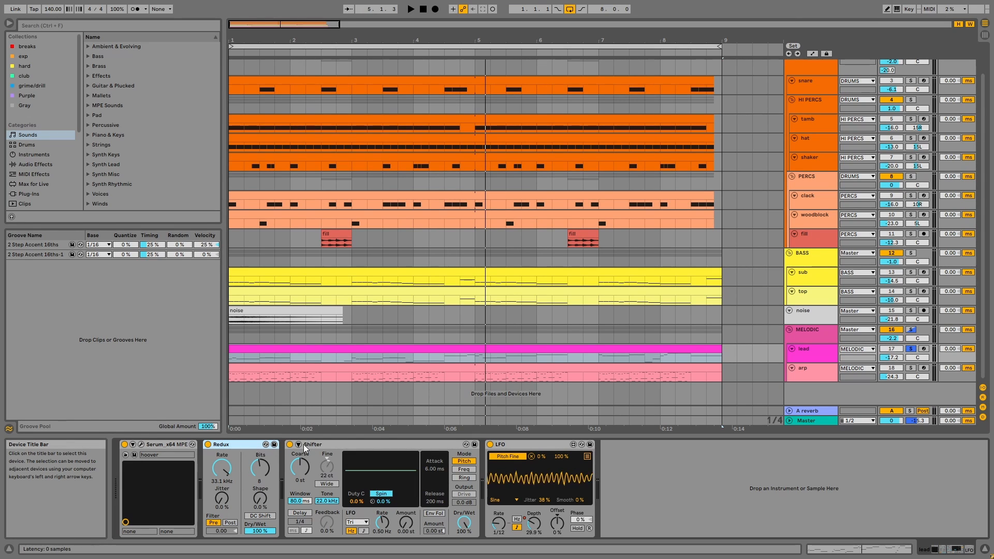
- Inspect the lead's Shifter, show the automation of the LFO device's Depth and play the track from the start
click(325, 444)
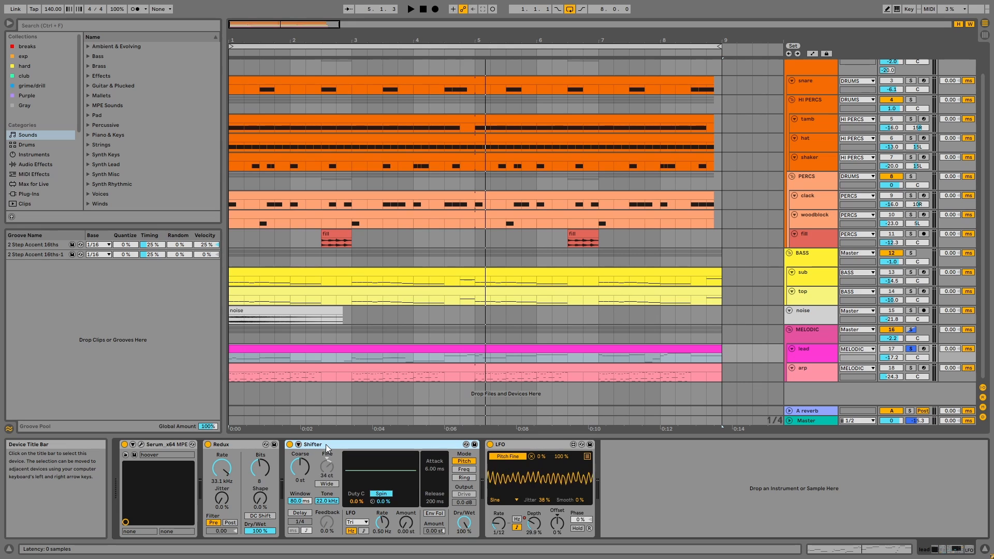
right_click(536, 527)
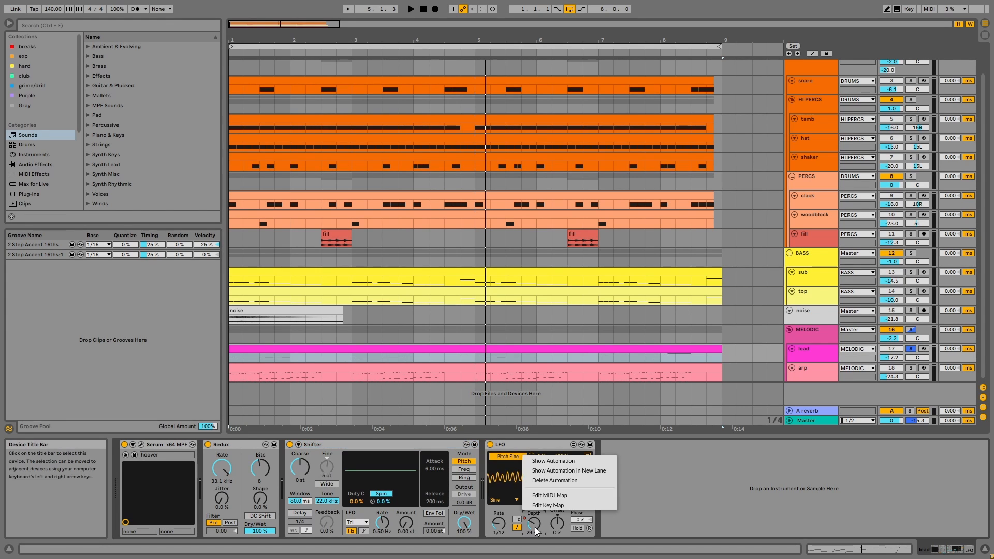
click(549, 460)
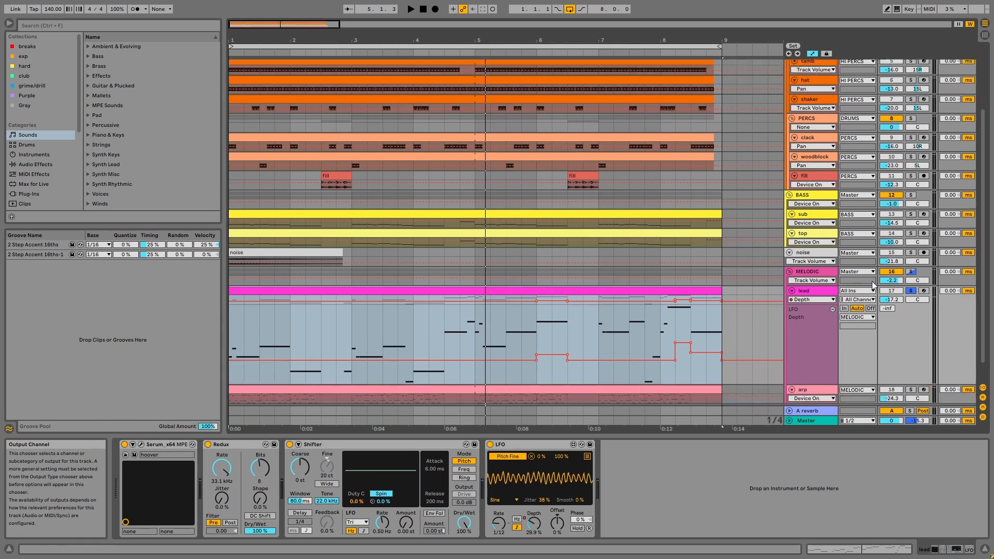
key(space)
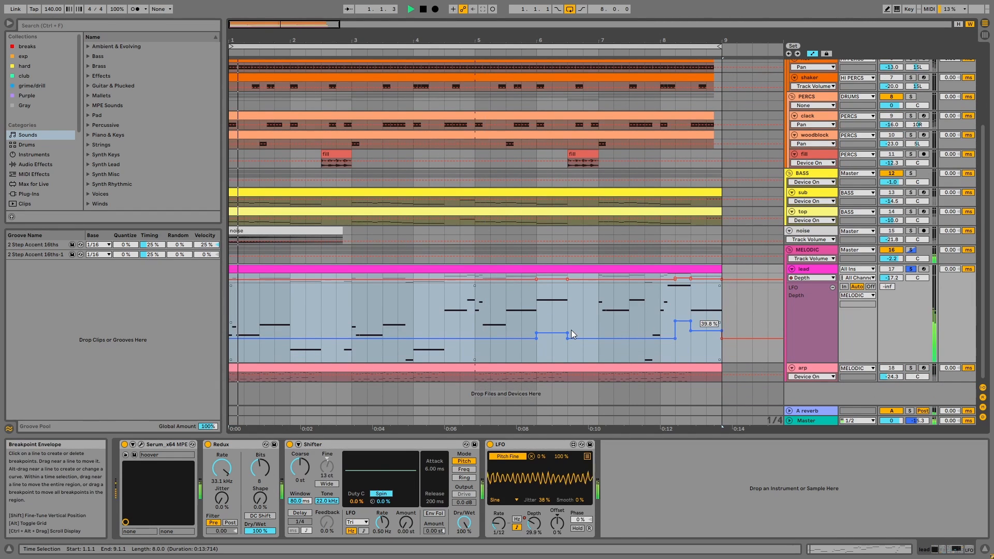
- Compare the lead with Shifter and Redux bypassed, undo the bypassing and hide the automation lanes
click(289, 445)
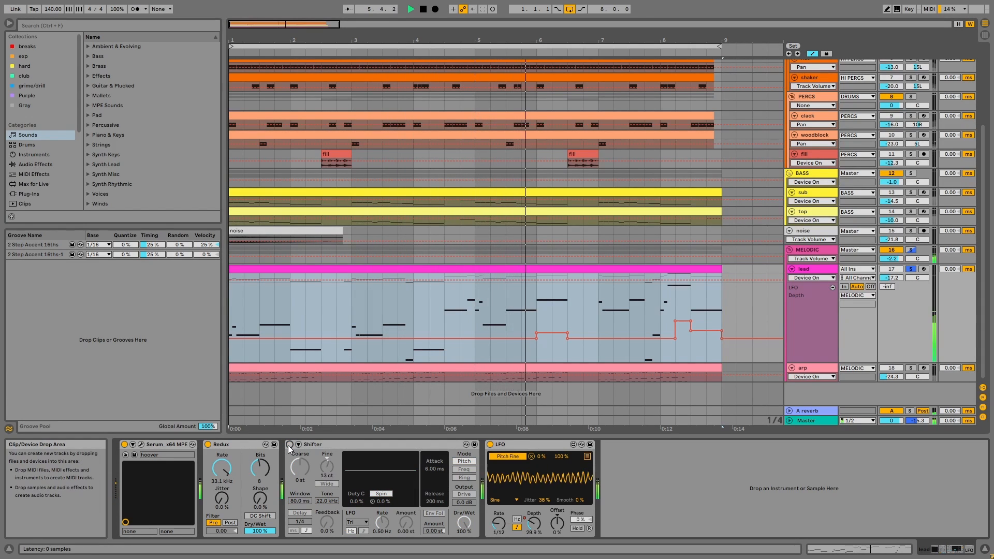
click(289, 445)
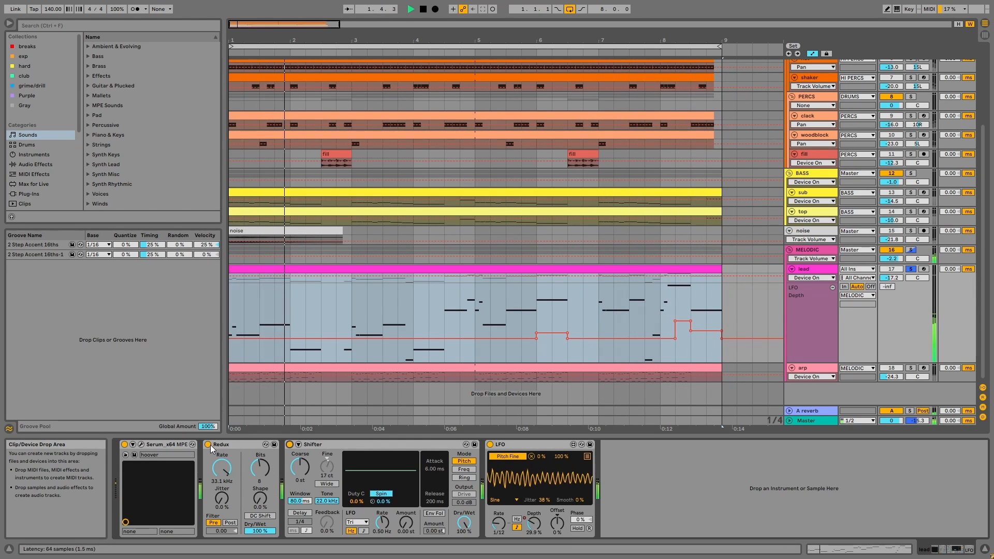
click(289, 445)
click(208, 445)
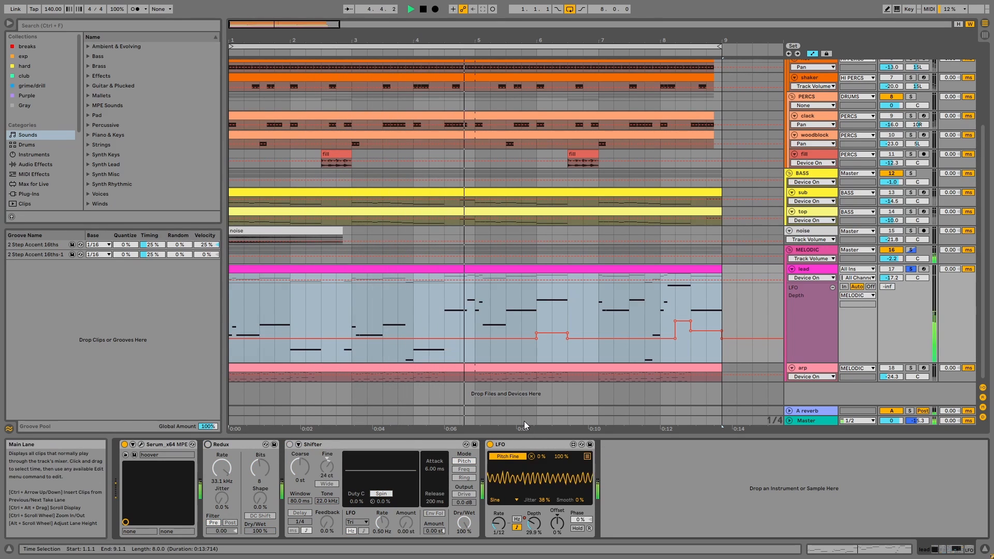
key(ctrl+z)
key(ctrl+z)
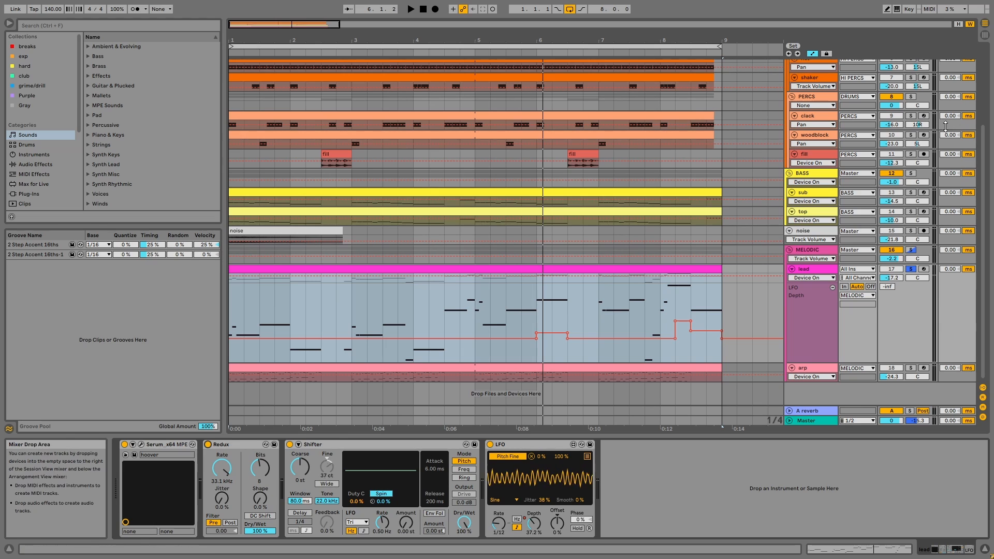
click(811, 55)
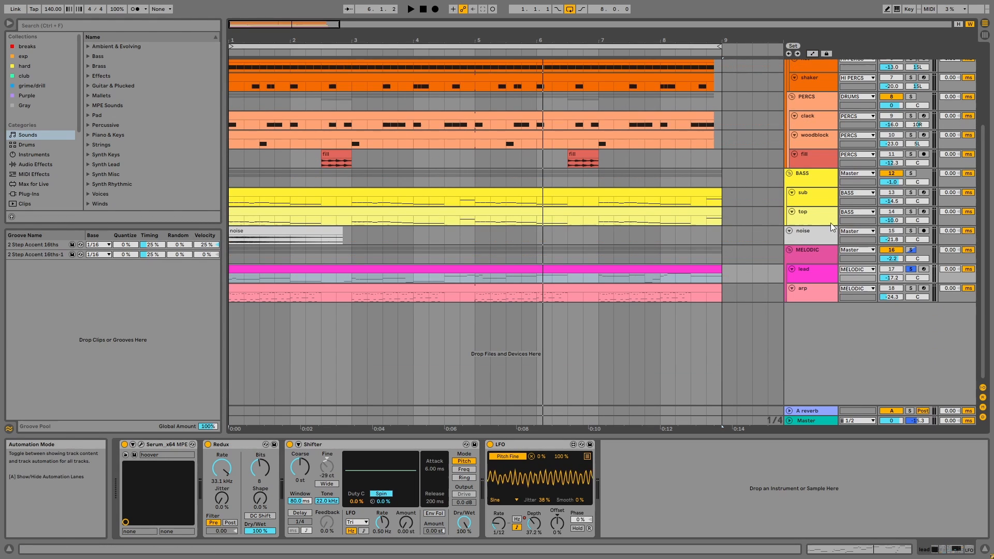
- Solo the arp track, play its clip from the start and examine its notes in the note editor
click(826, 298)
click(911, 287)
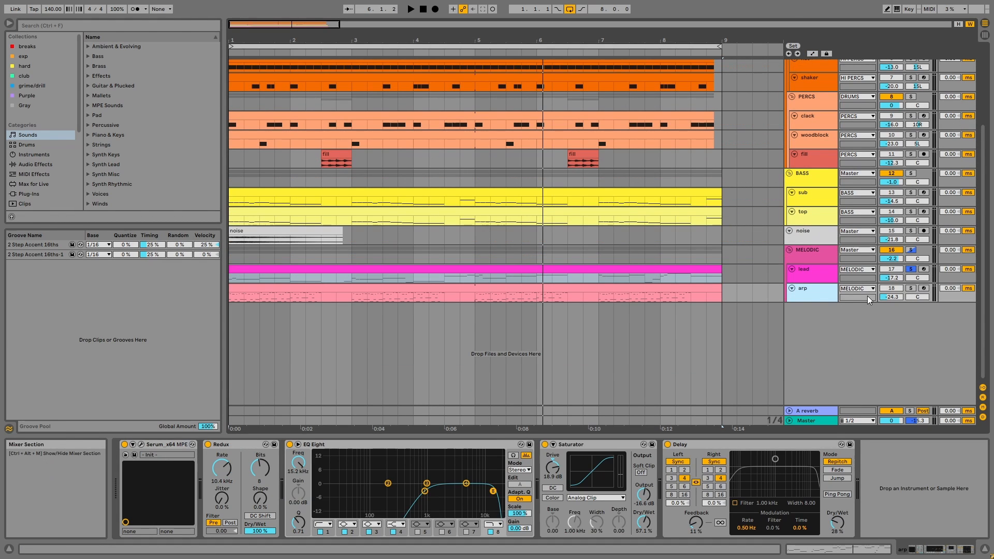
click(782, 293)
click(711, 288)
key(space)
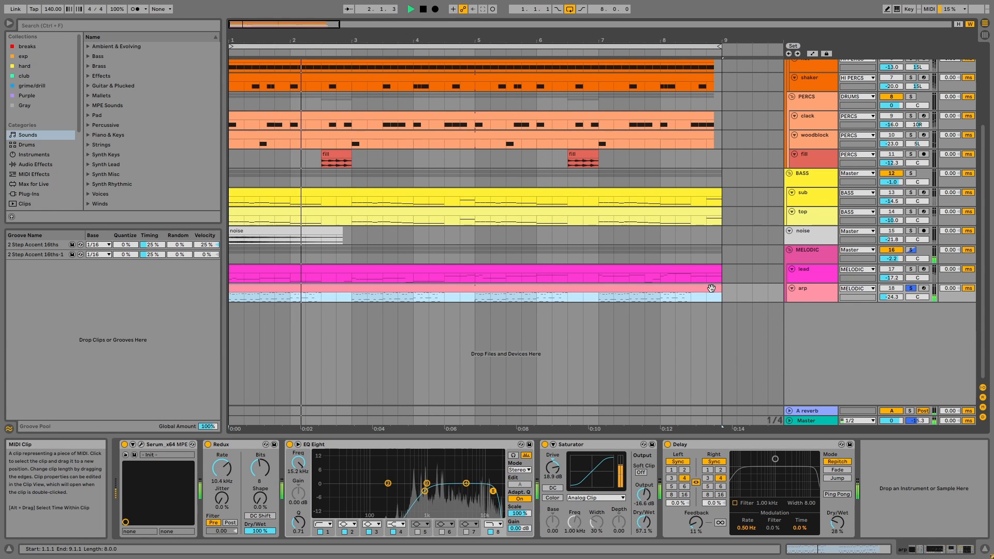
double_click(711, 288)
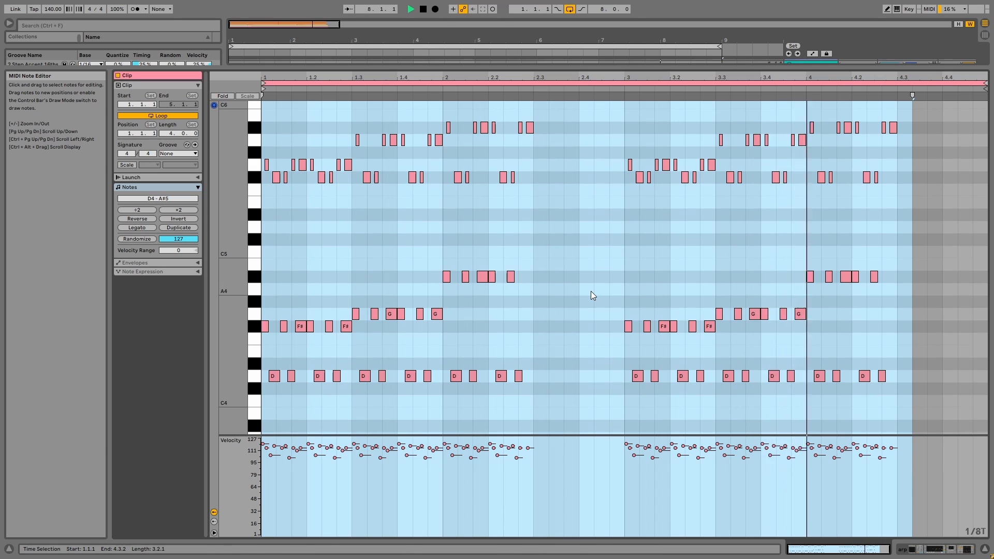
key(shift+Tab)
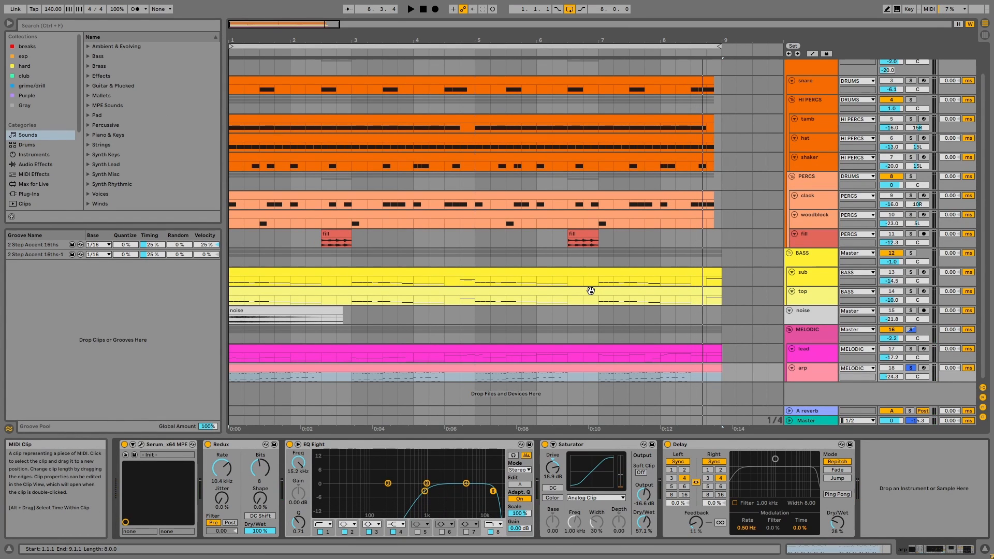
- Examine the arp's Serum patch across its oscillator, effects and modulation matrix pages, and close the plug-in window
click(141, 445)
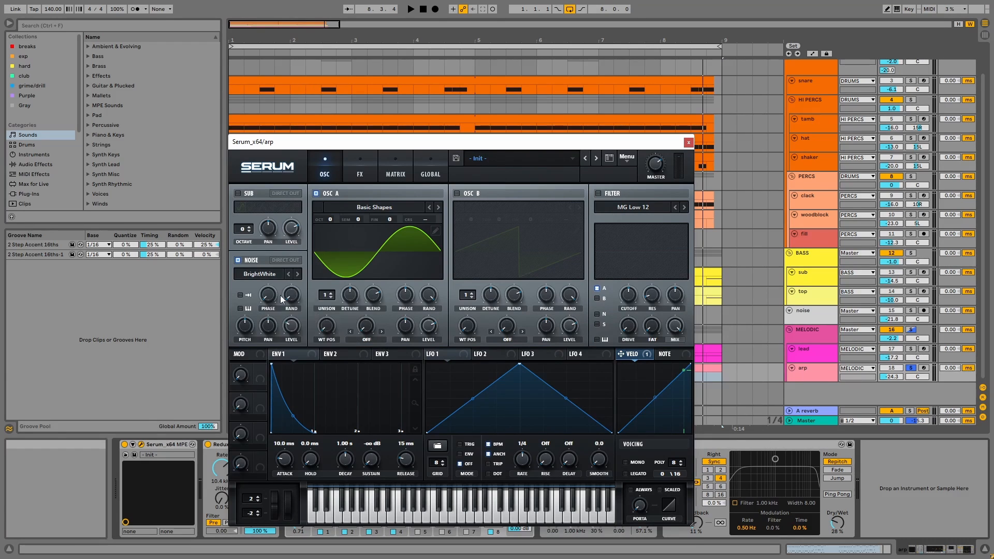
click(374, 173)
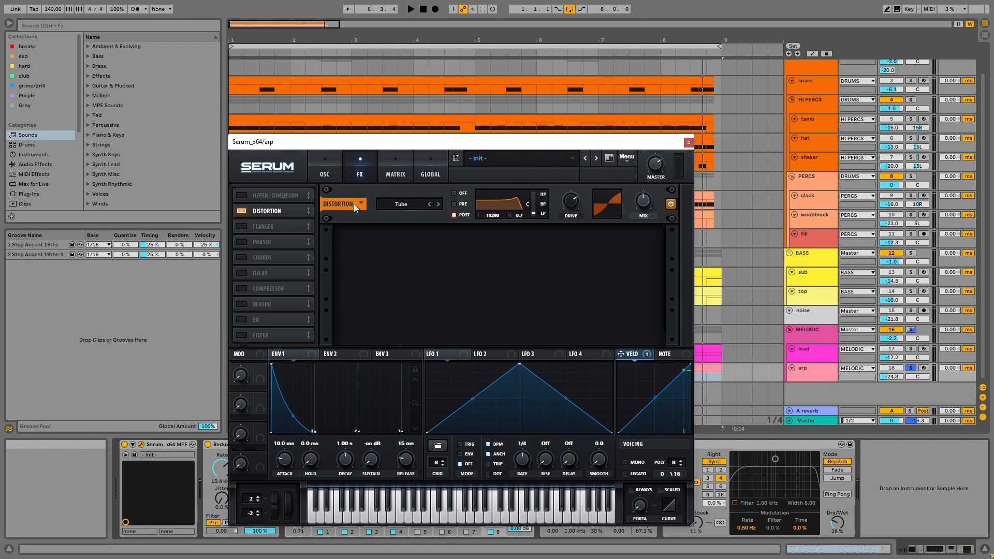
click(396, 174)
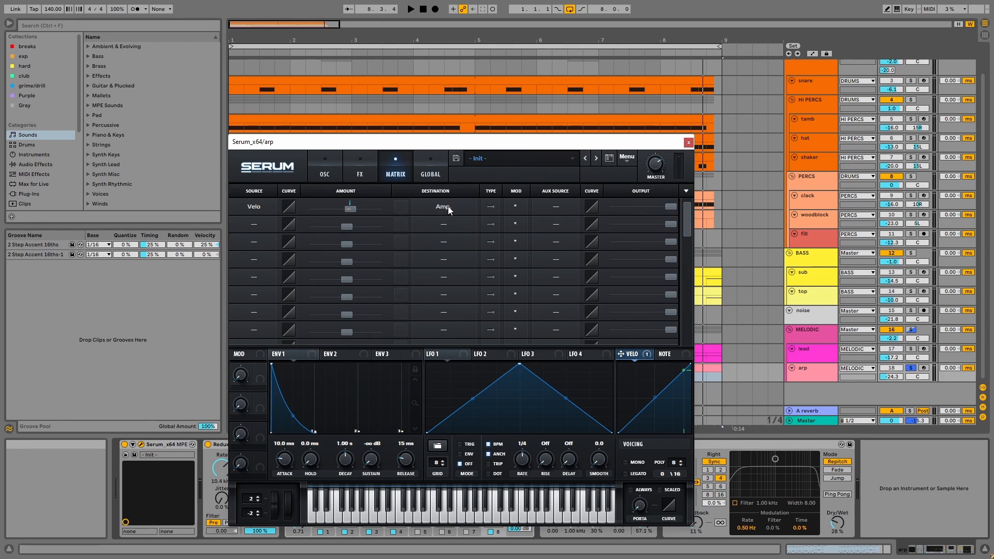
click(687, 143)
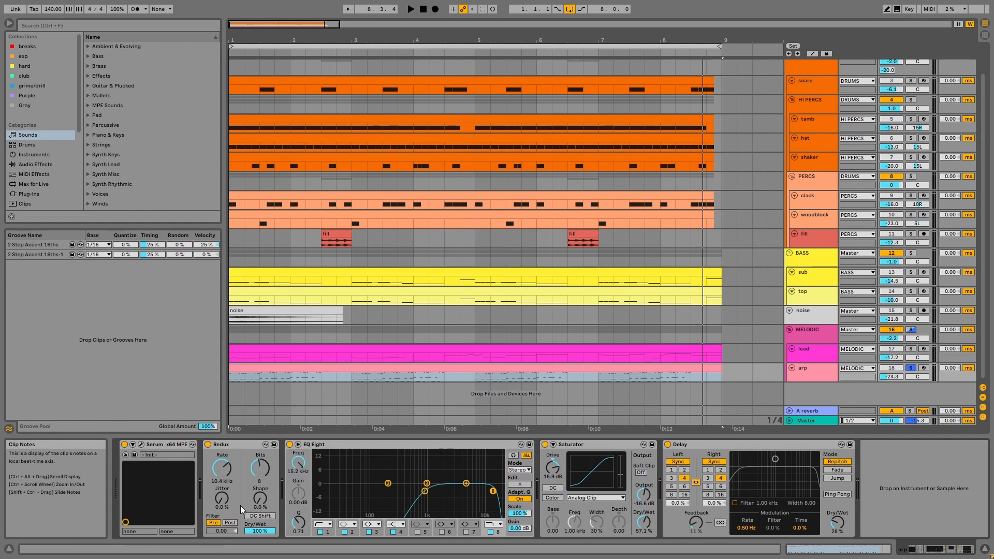
- Review the settings of the arp's Redux, EQ Eight, Saturator and Delay effects
click(242, 443)
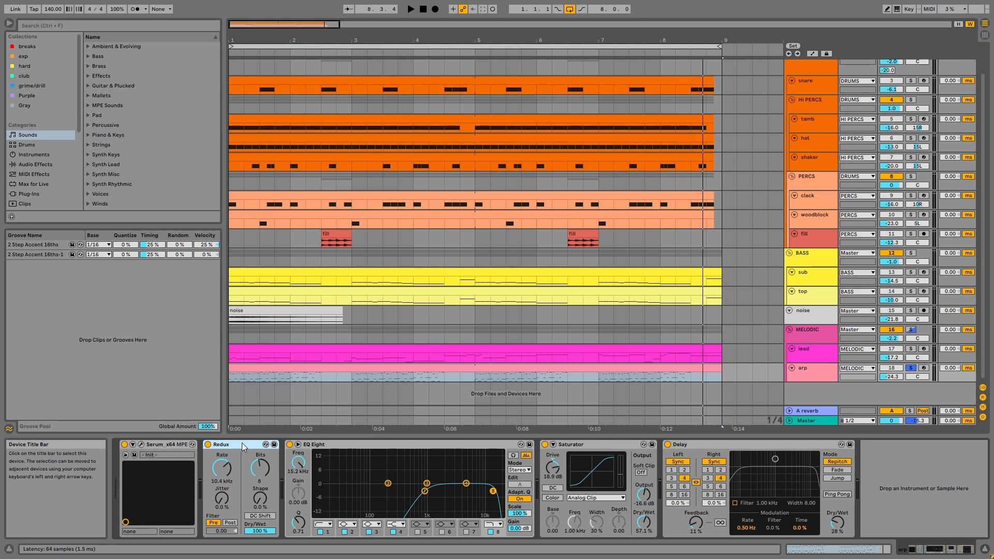
click(260, 475)
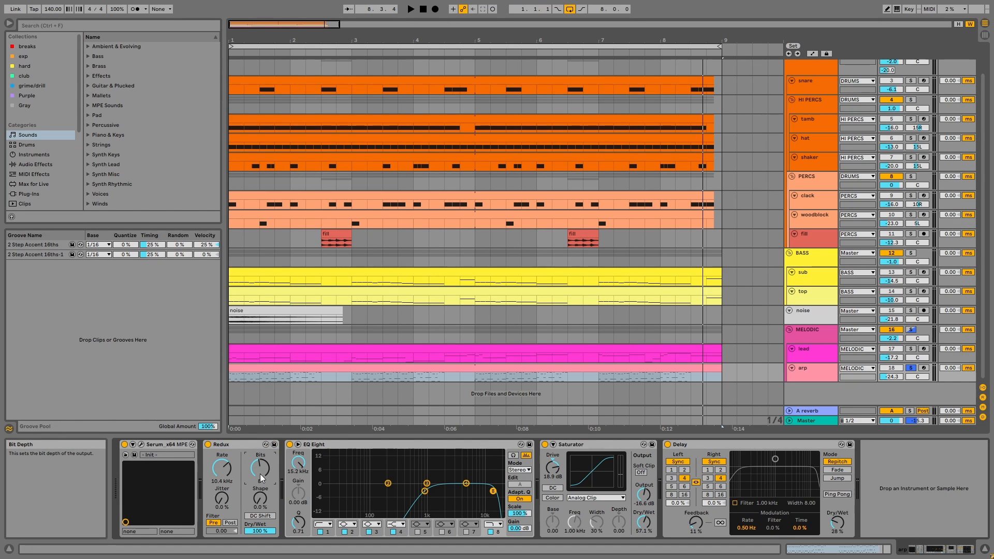
click(402, 444)
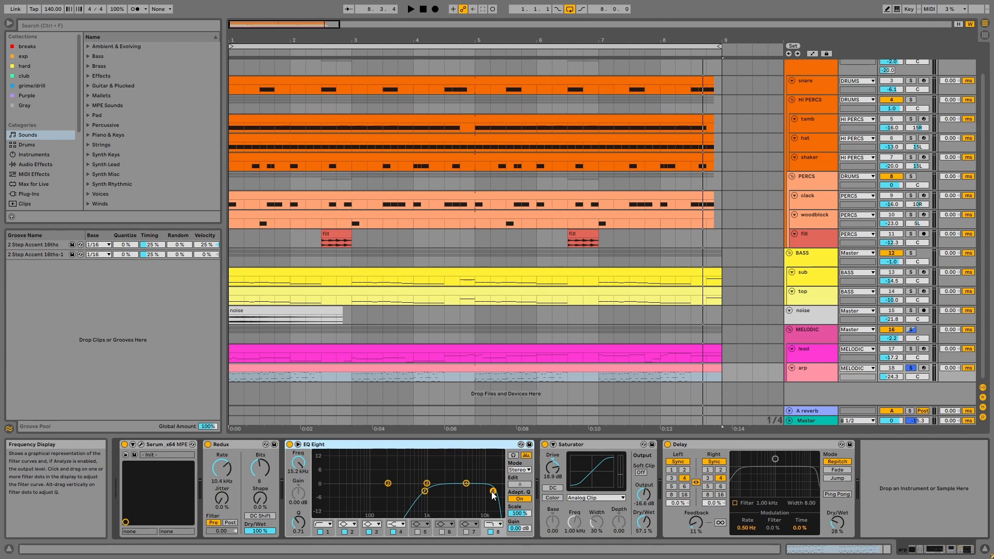
click(582, 445)
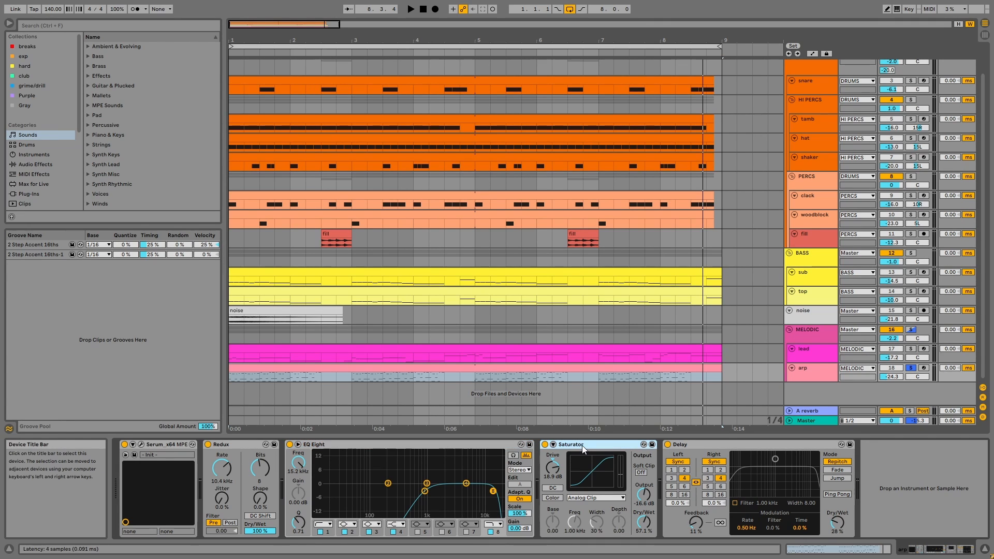
click(691, 443)
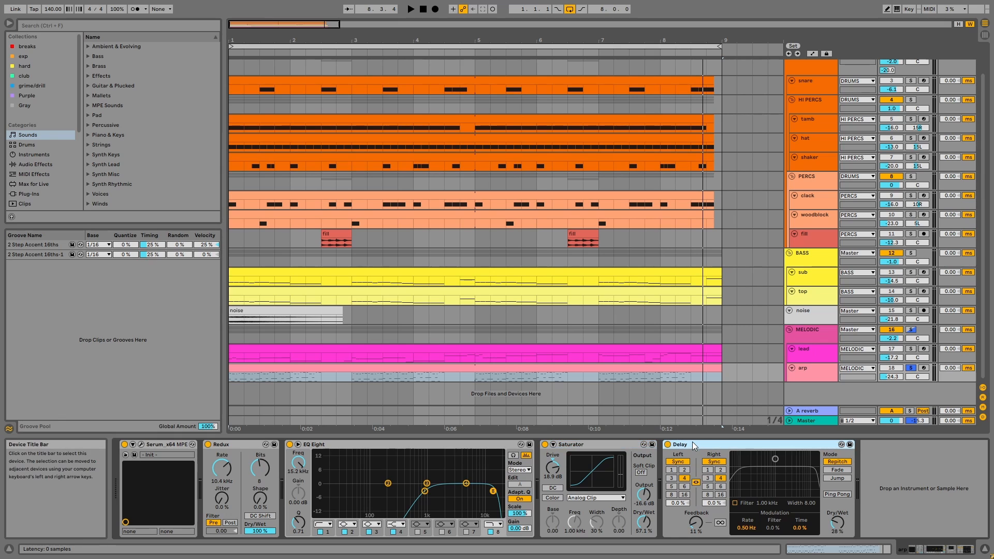
- Play the arp and compare its sound with Redux, EQ Eight, Saturator and Delay bypassed together and re-enabled
key(space)
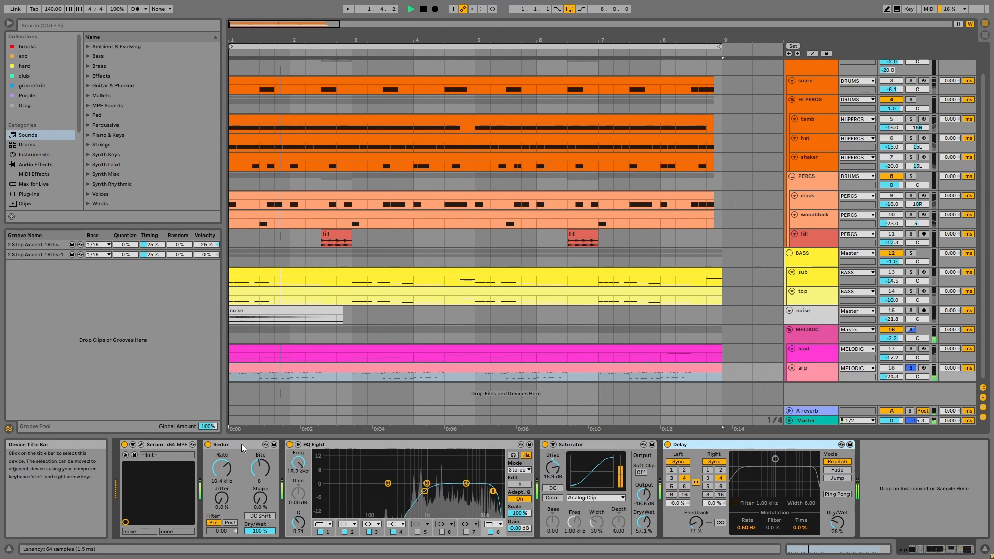
shift+click(228, 443)
click(209, 445)
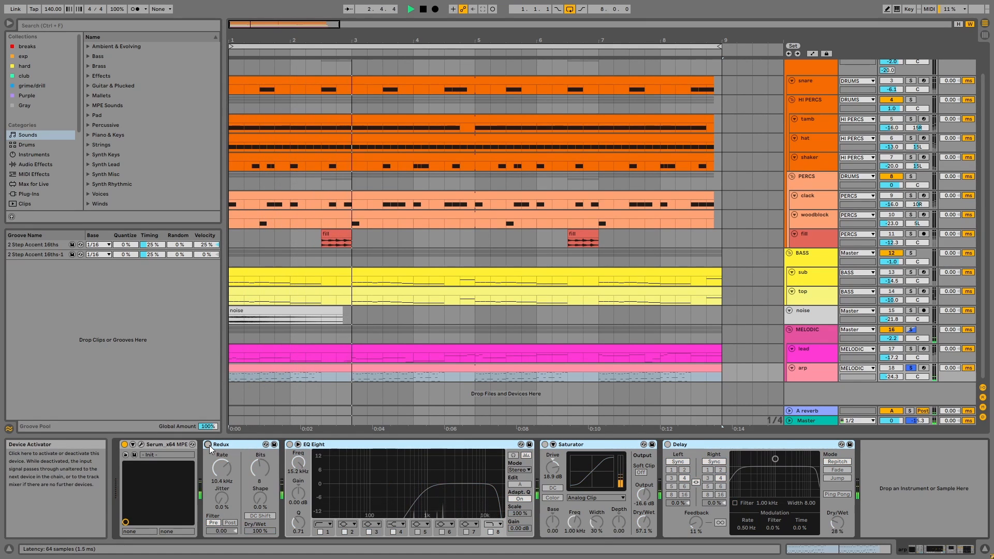
click(209, 445)
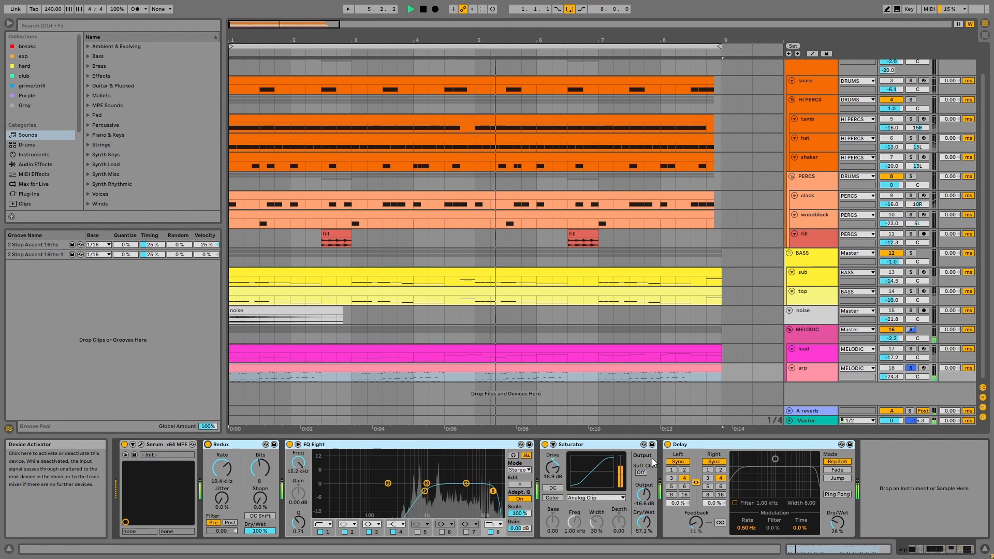
- Show the MELODIC group's effects chain, review its Utility settings and solo the group in place of the arp
click(804, 331)
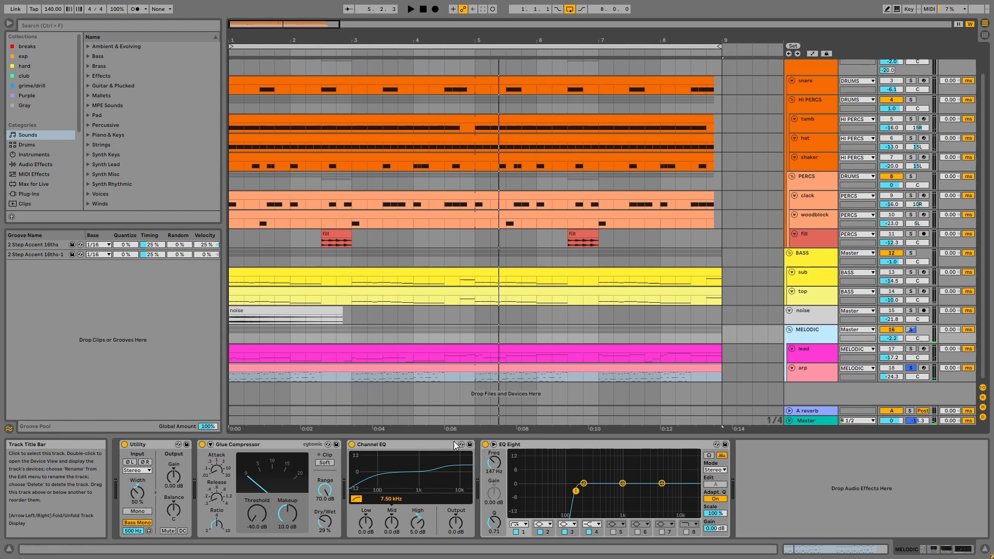
click(151, 444)
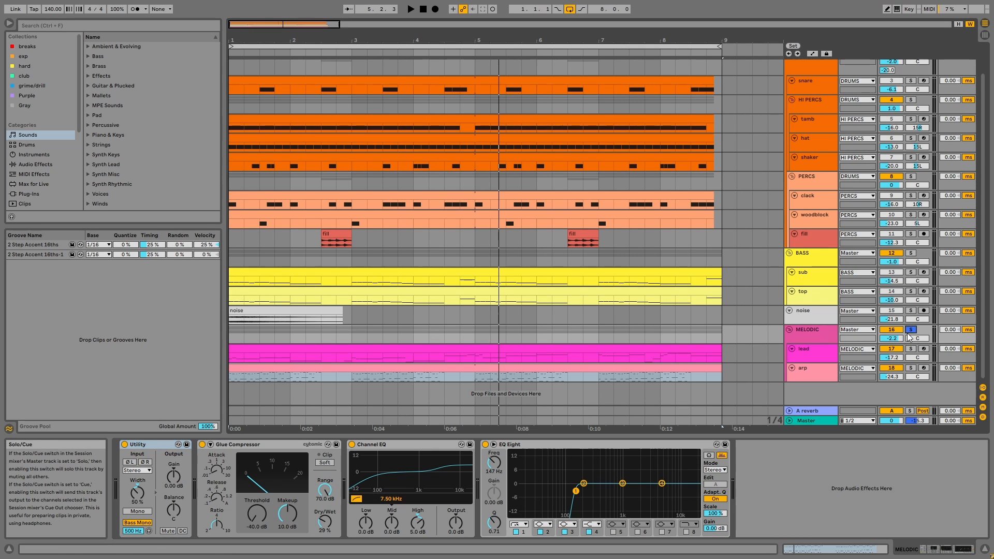
- Play the soloed MELODIC group and compare its sound with the Glue Compressor bypassed and re-enabled
click(243, 447)
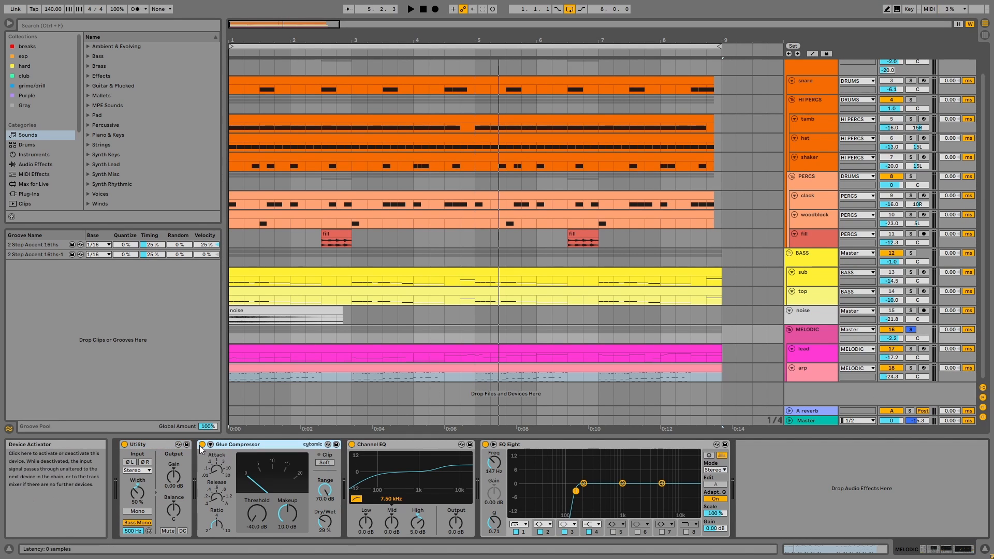
click(202, 444)
key(space)
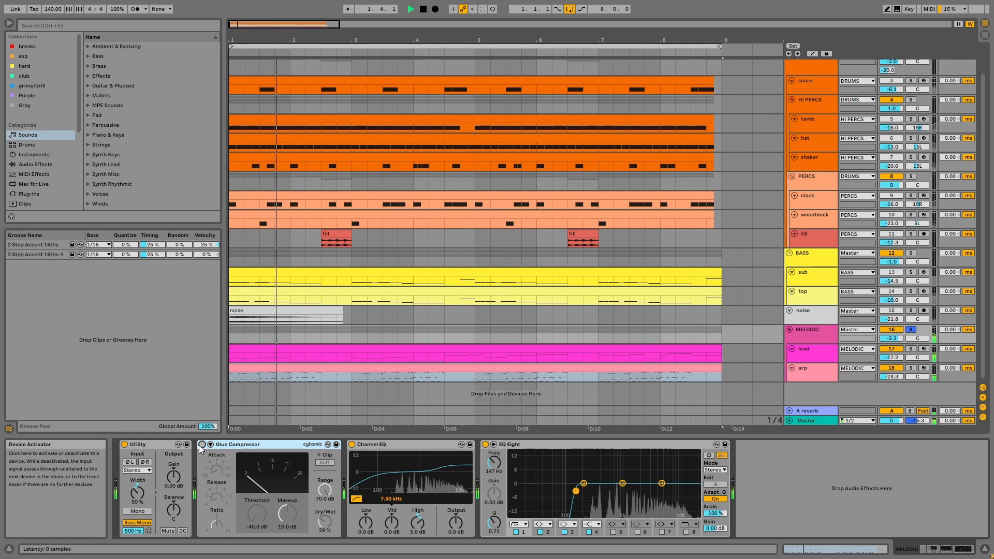
click(202, 445)
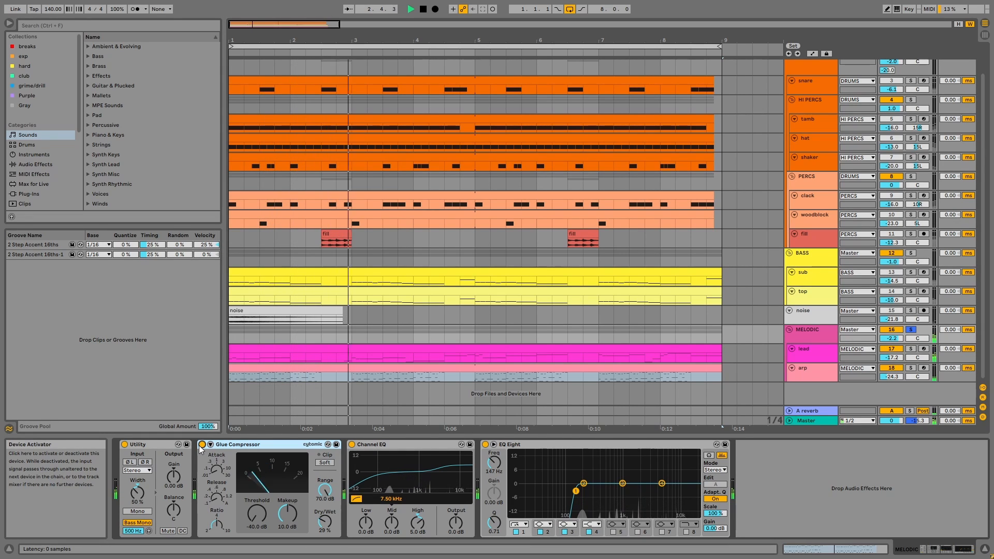
click(202, 445)
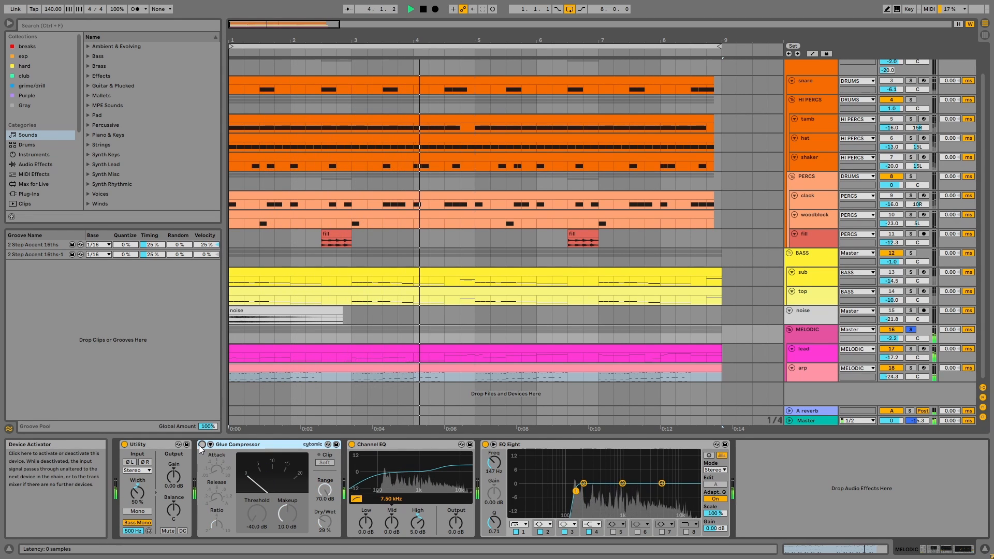
click(202, 445)
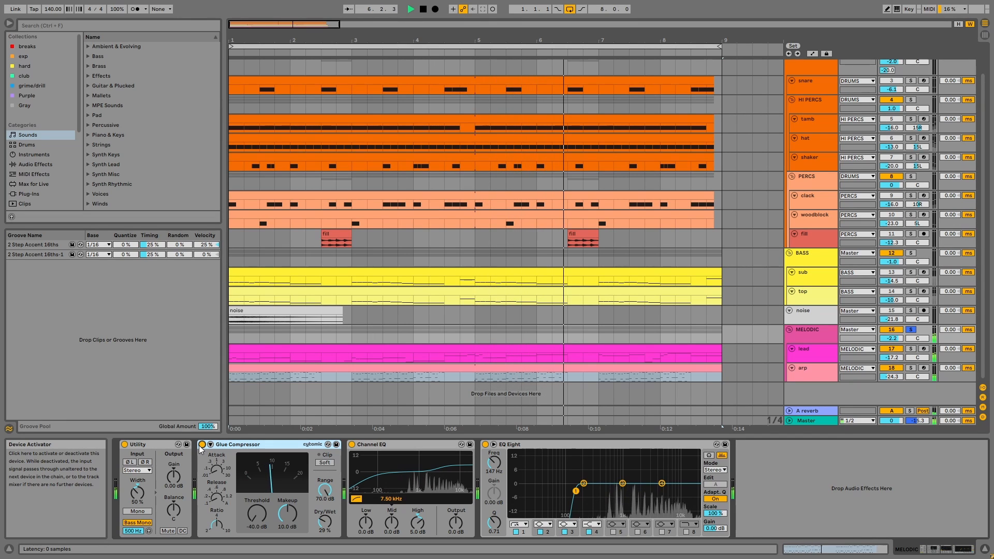
key(space)
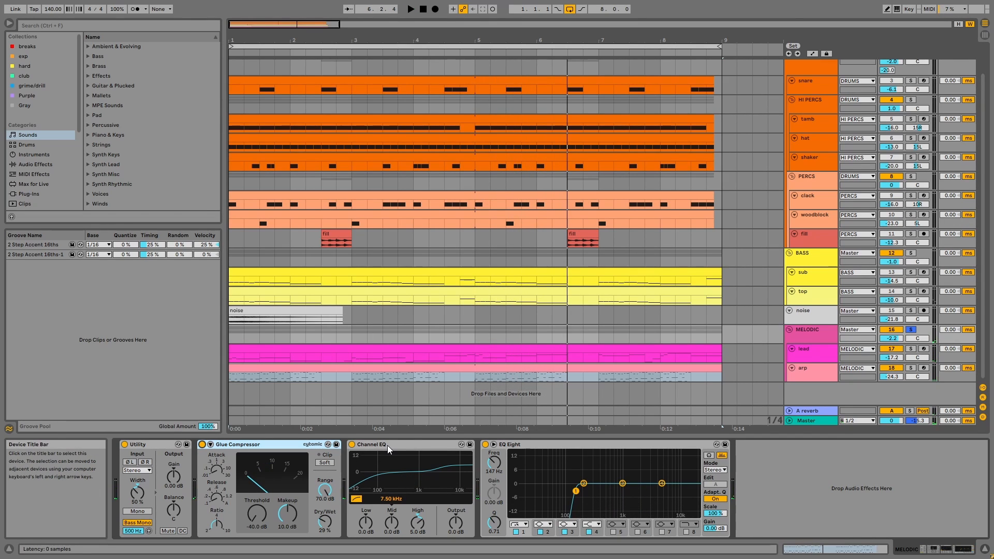
- Review the MELODIC group's Channel EQ and EQ Eight, and make the group's track taller to show its send level
click(387, 445)
click(534, 475)
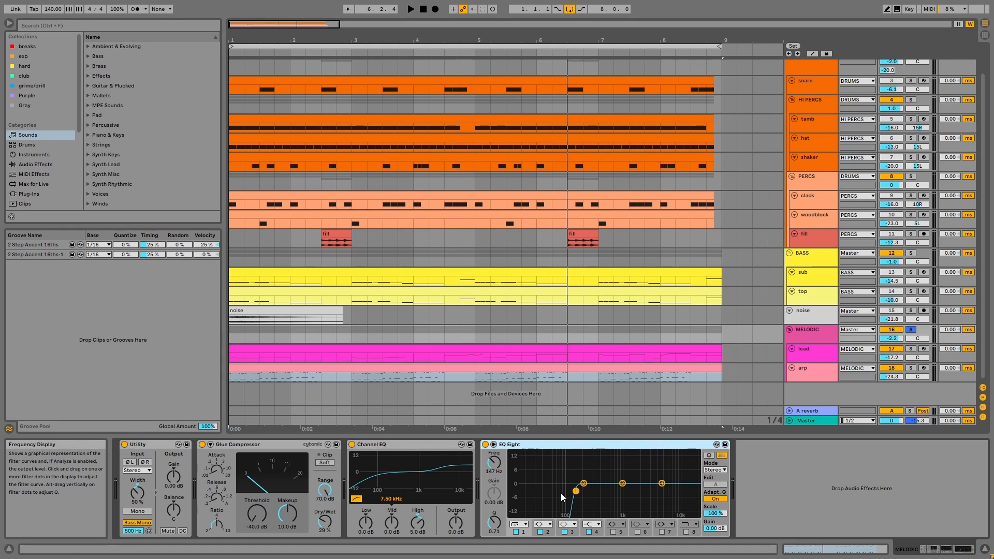
click(822, 342)
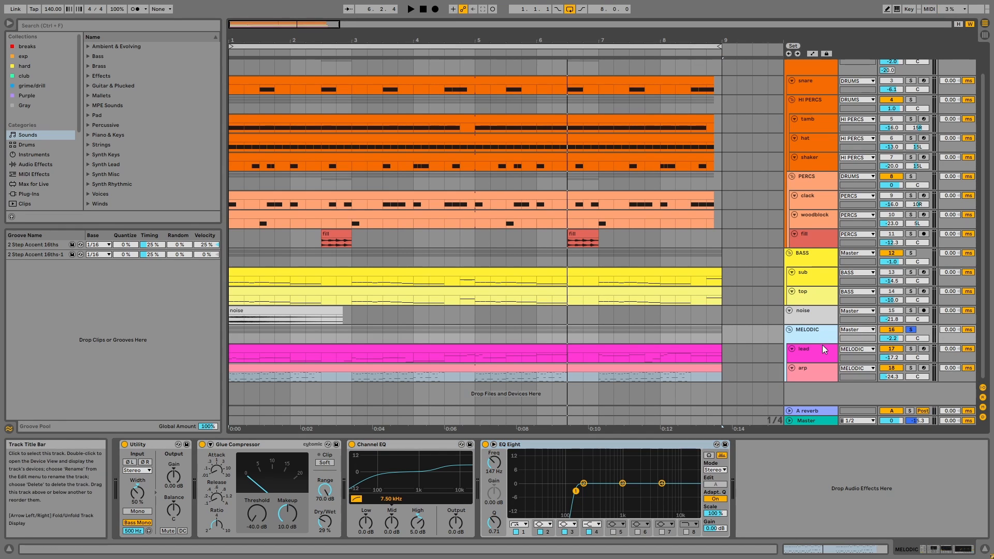
drag(826, 345, 827, 353)
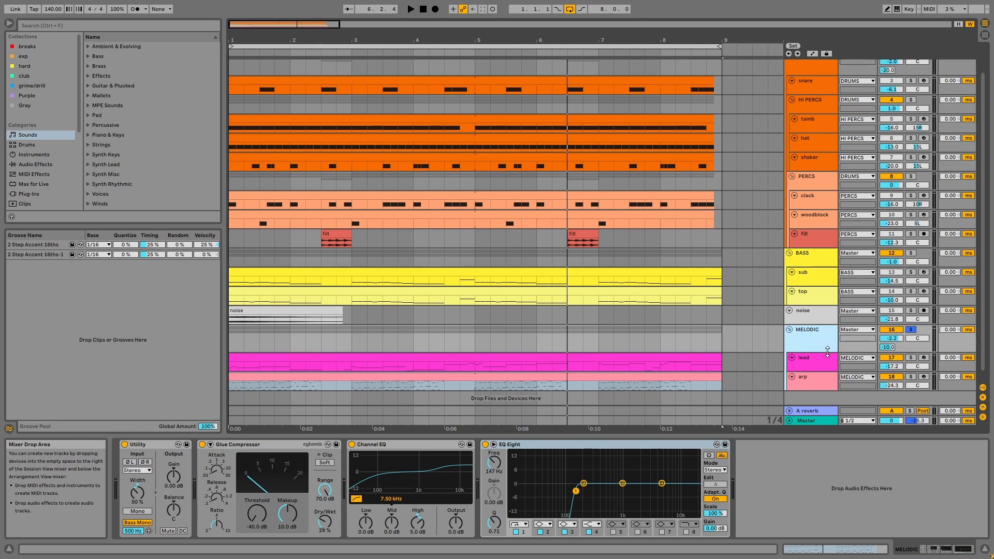